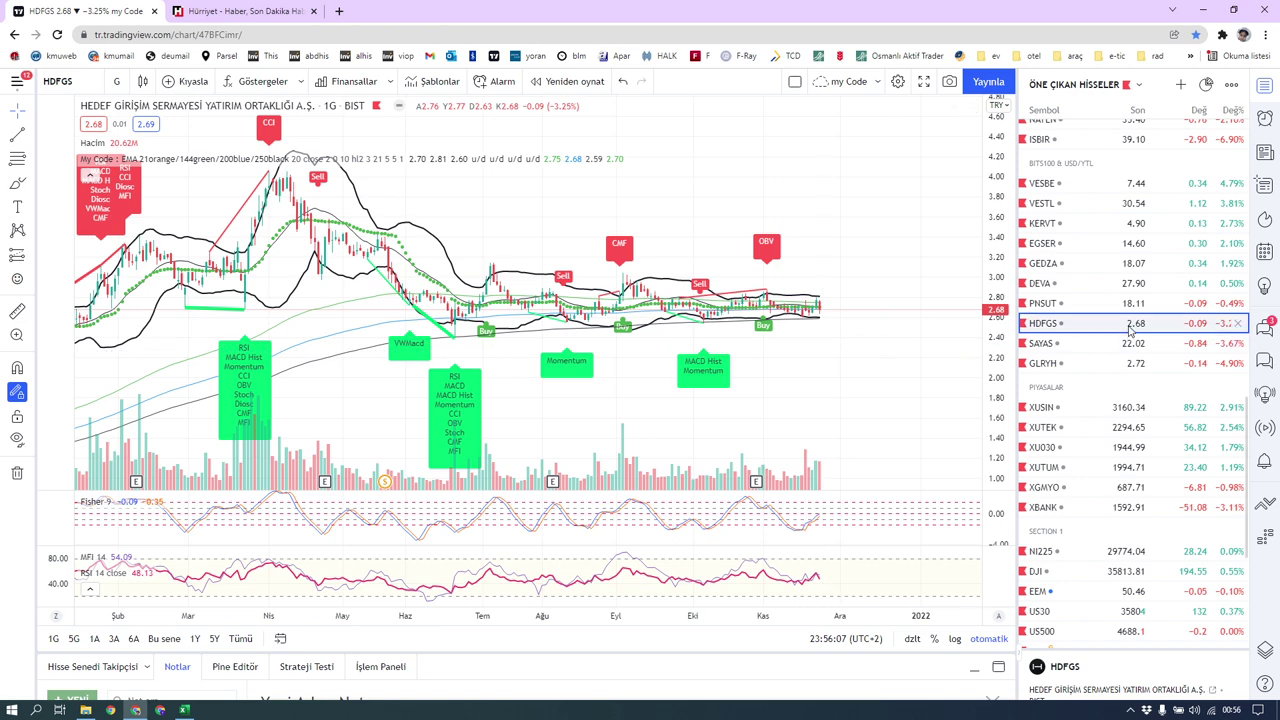
Look through the earlier sections of the ÖNE ÇIKAN HİSSELER watchlist, with the HDFGS daily chart open.
scroll(1130, 330, "up", 4)
scroll(1130, 330, "up", 4)
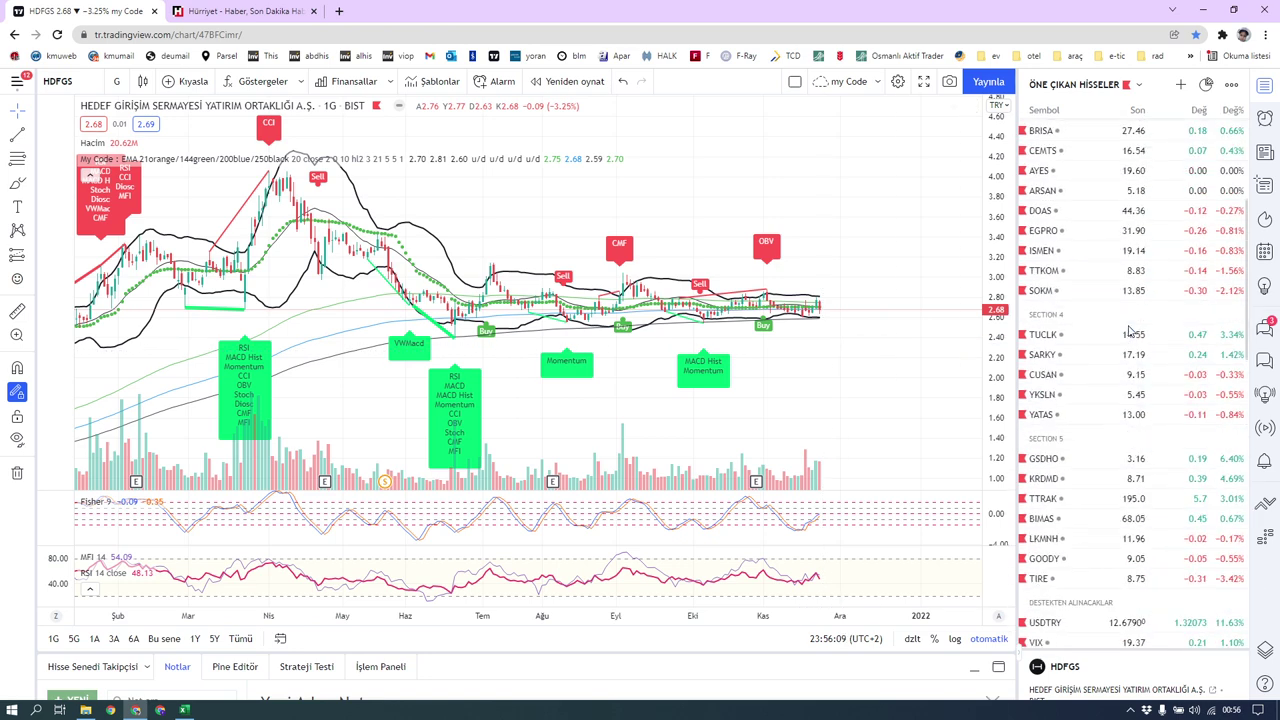
scroll(790, 350, "down", 2)
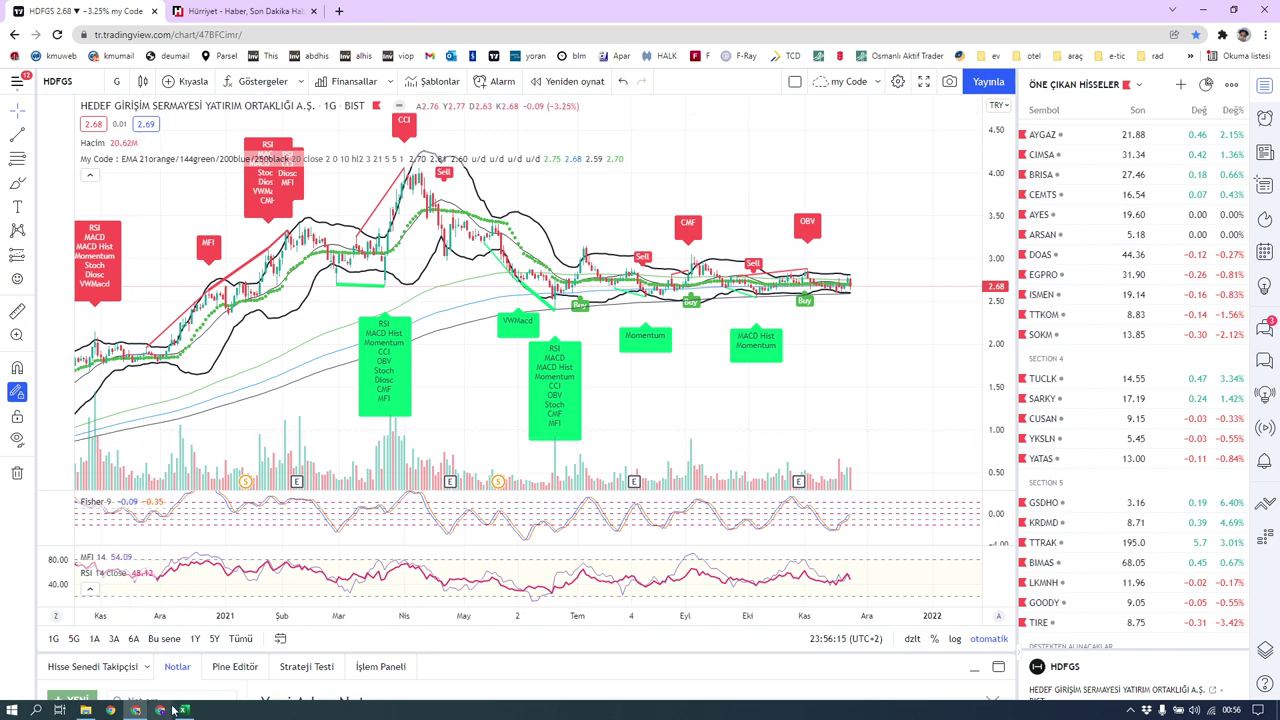
Switch to the kur workbook in Excel to glance at the portfoy sheet, and return to the TradingView chart.
mouse_move(184, 711)
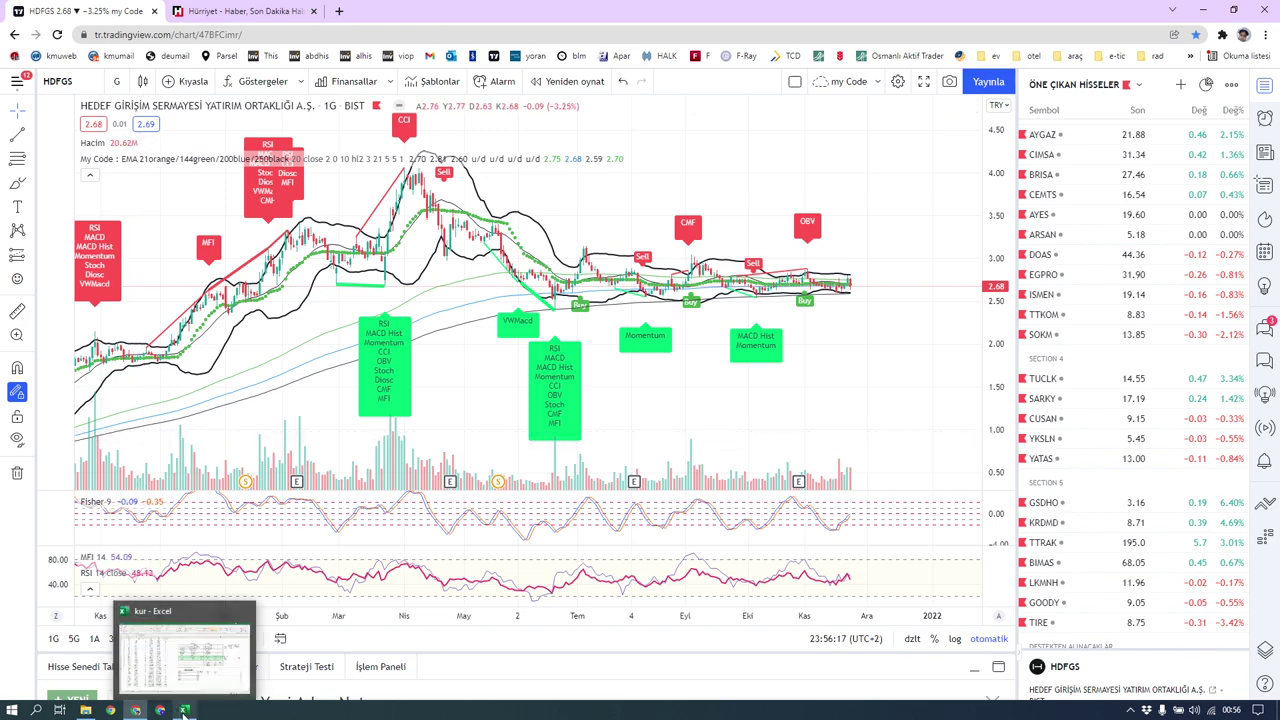
left_click(201, 672)
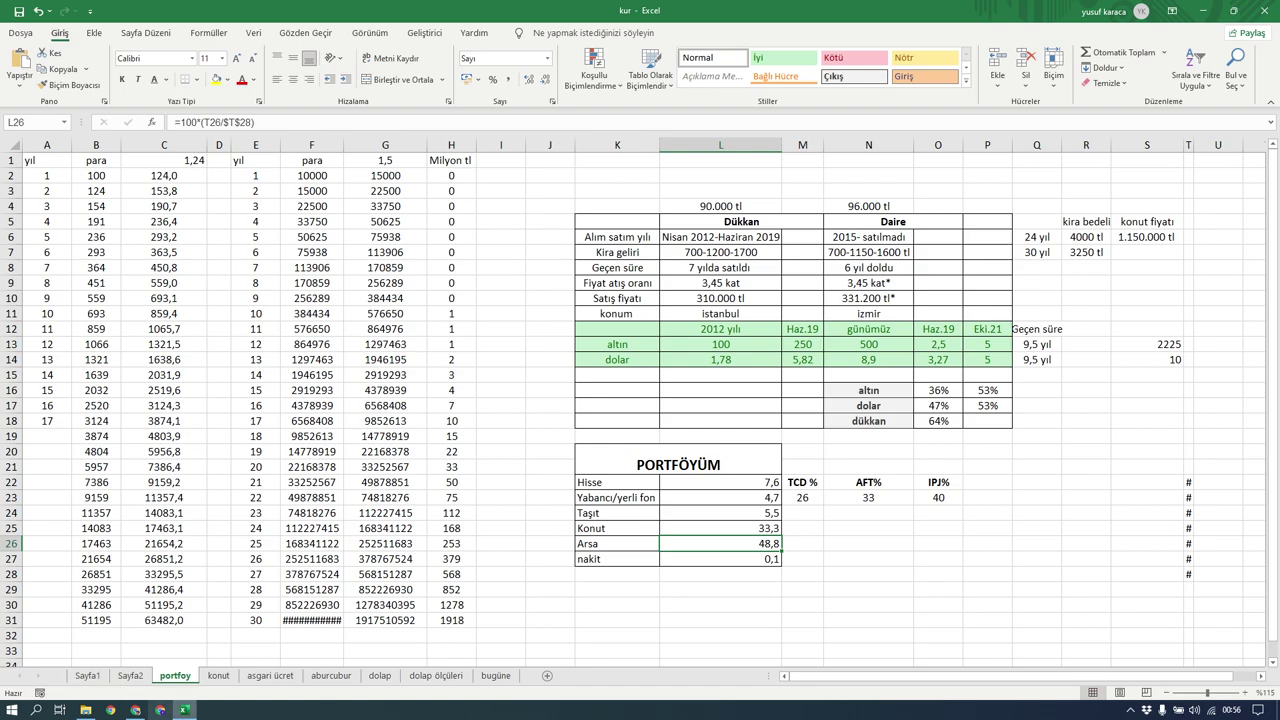
left_click(135, 710)
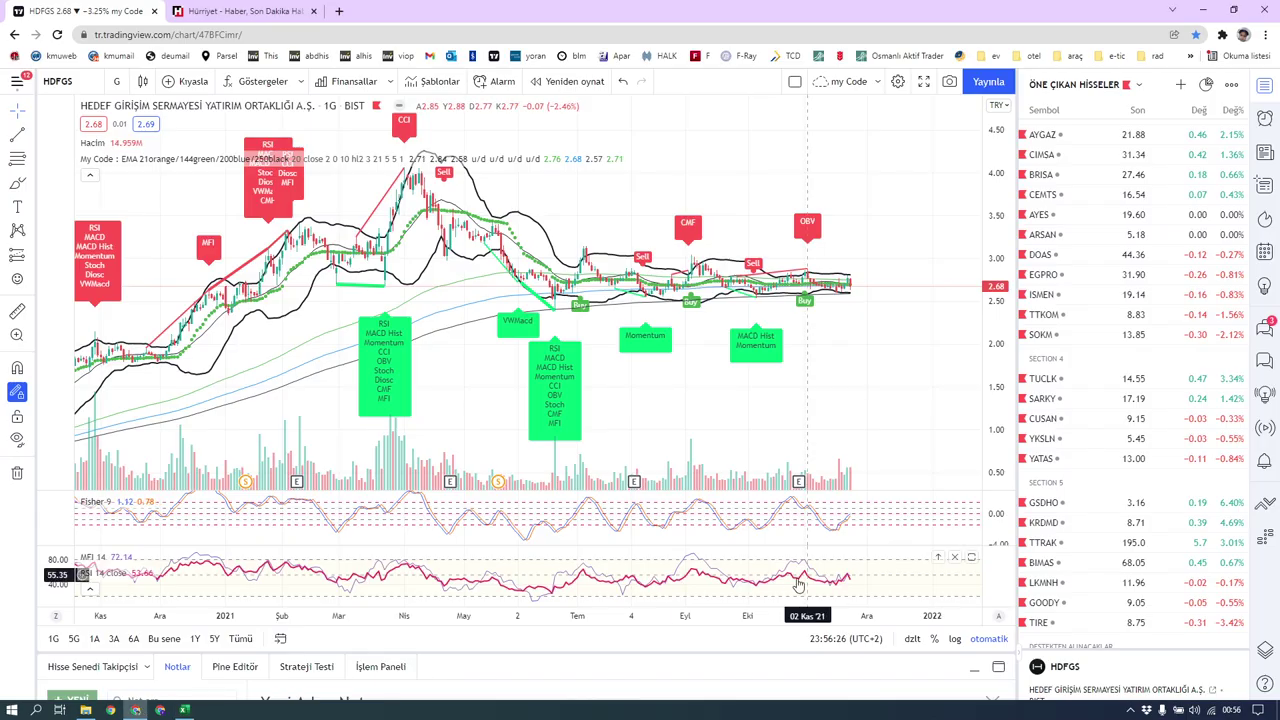
View the daily charts of SAYAS, GLRYH, PNSUT and DEVA from the BIST100 & USD/YTL section of the watchlist.
scroll(1200, 428, "down", 2)
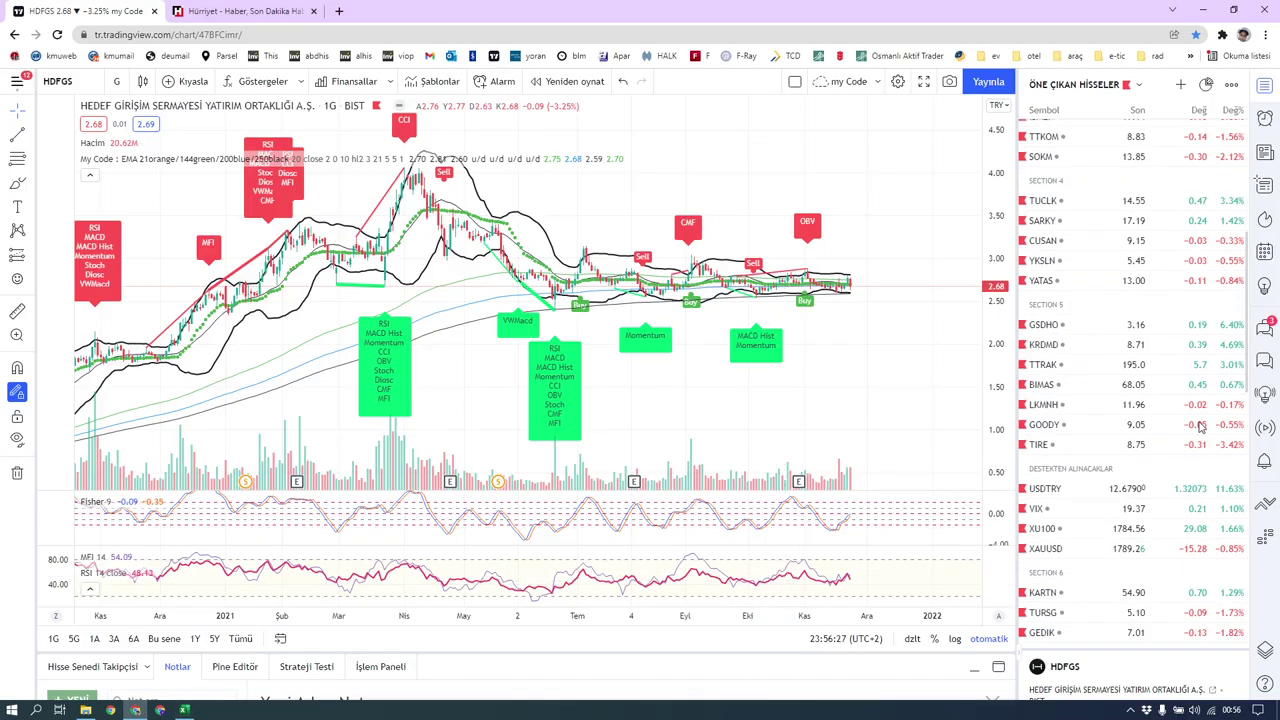
scroll(1200, 428, "down", 3)
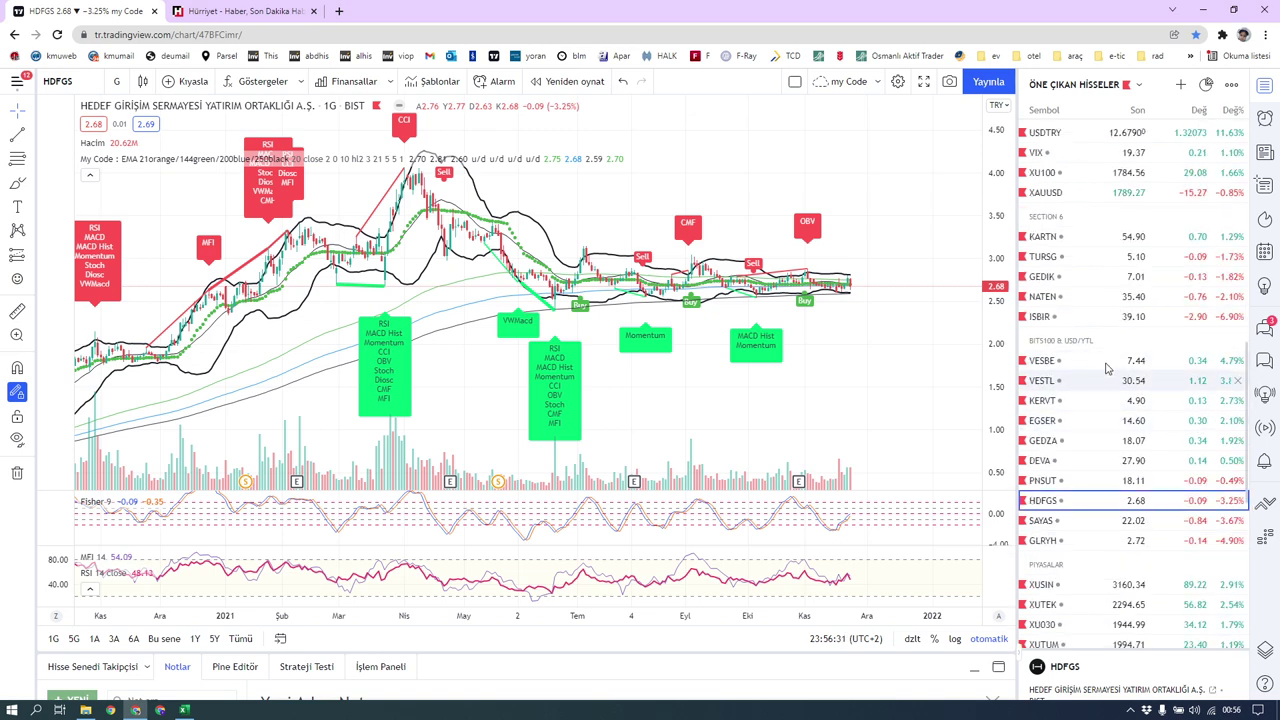
left_click(1074, 522)
key("Down")
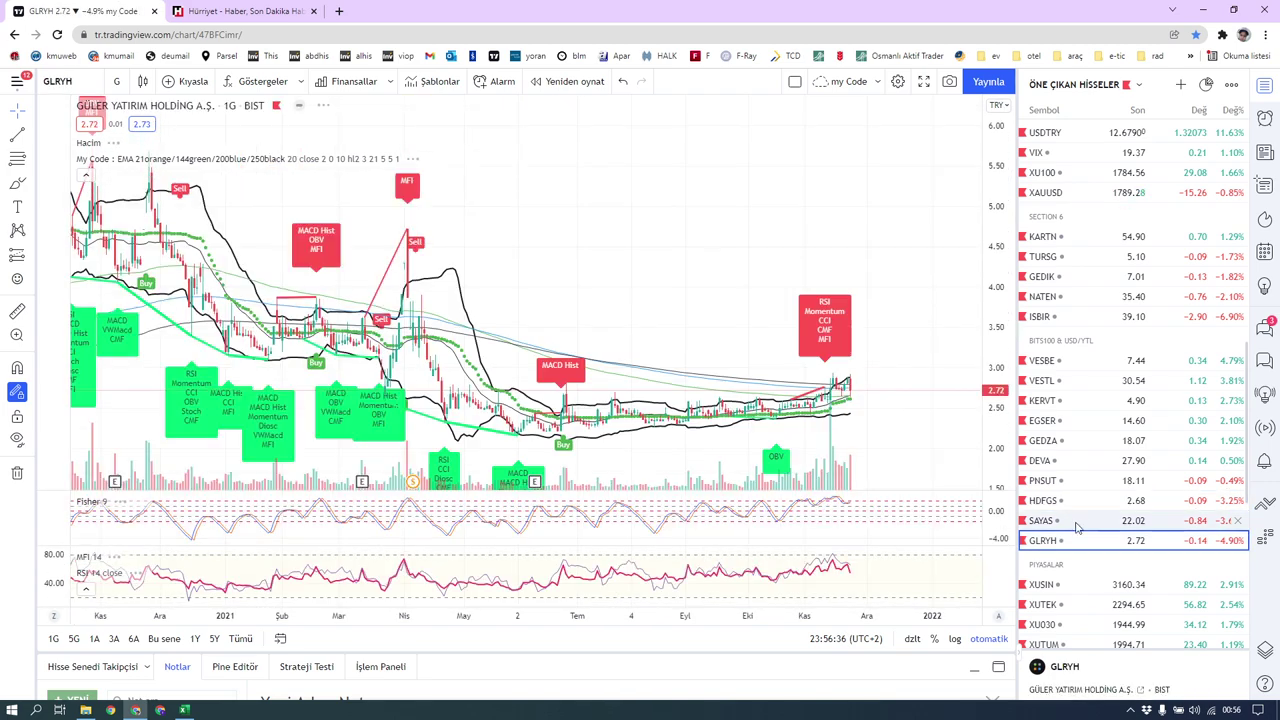
left_click(1097, 508)
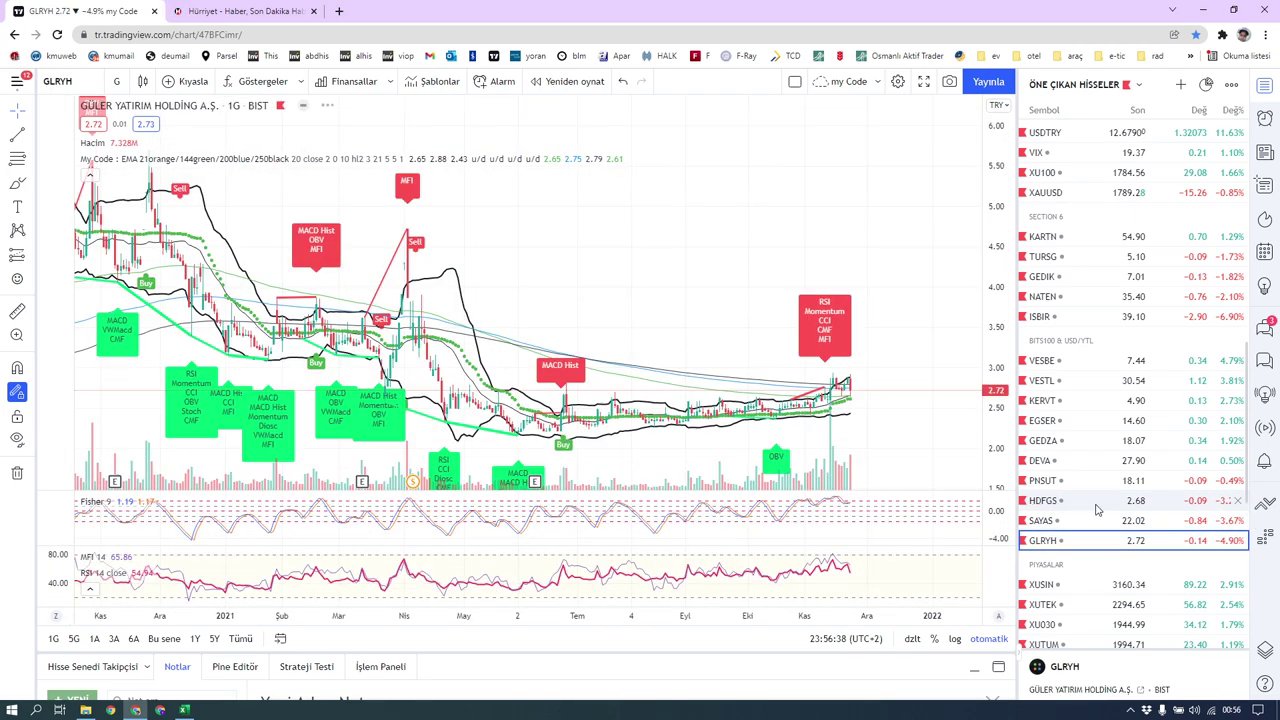
left_click(1094, 486)
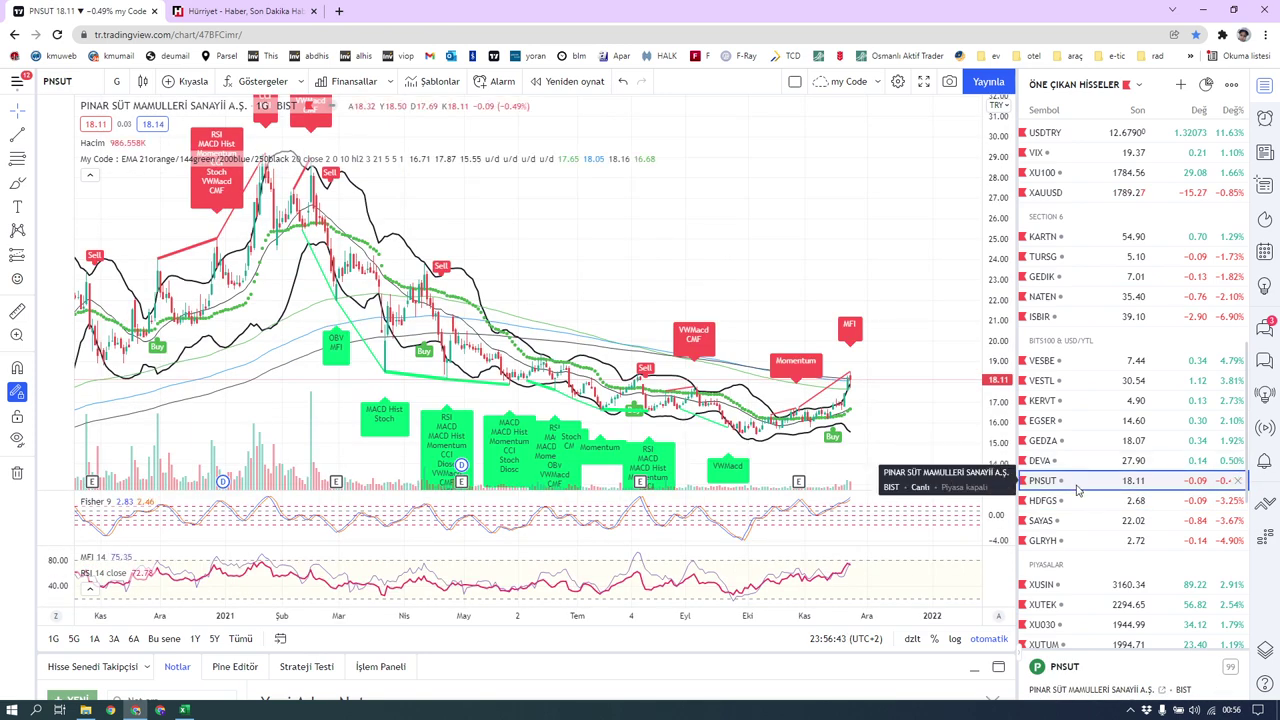
left_click(1078, 463)
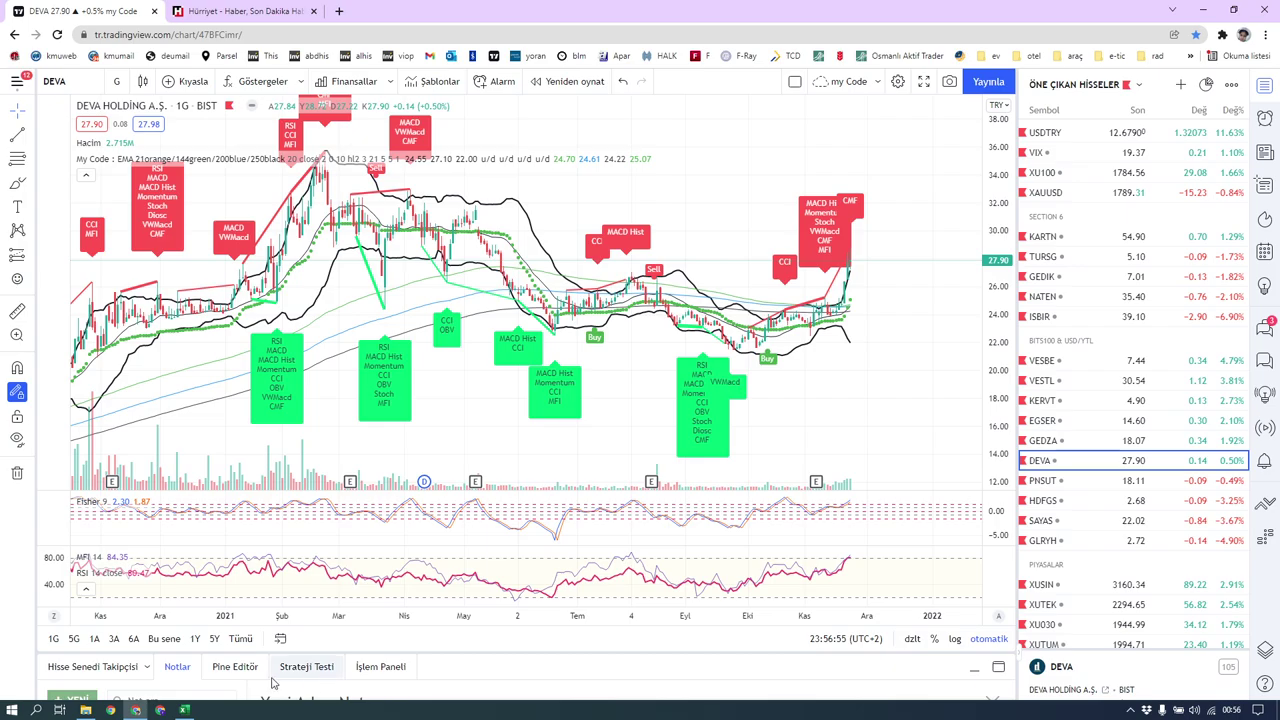
Switch to the kur workbook in Excel and examine the PORTFÖYÜM shares, selecting L24:L27, L22:L23 and the Konut, Yabancı/yerli fon and nakit values.
left_click(184, 710)
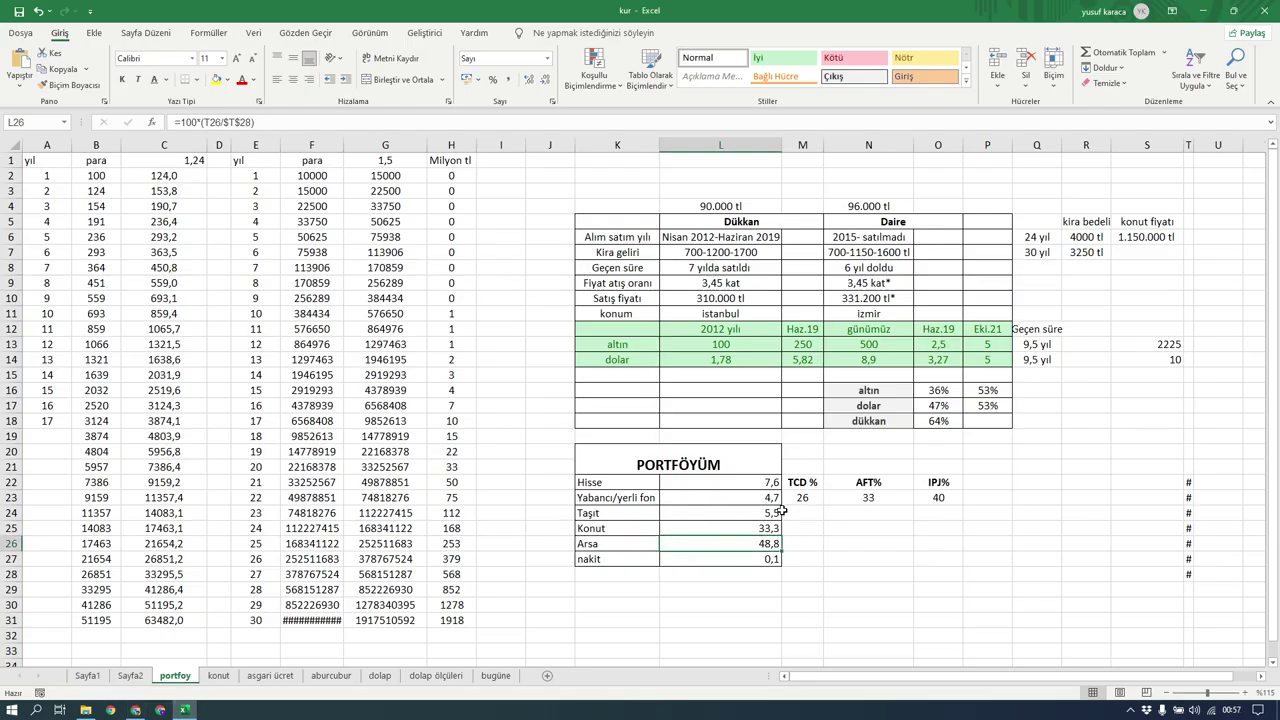
left_click(784, 589)
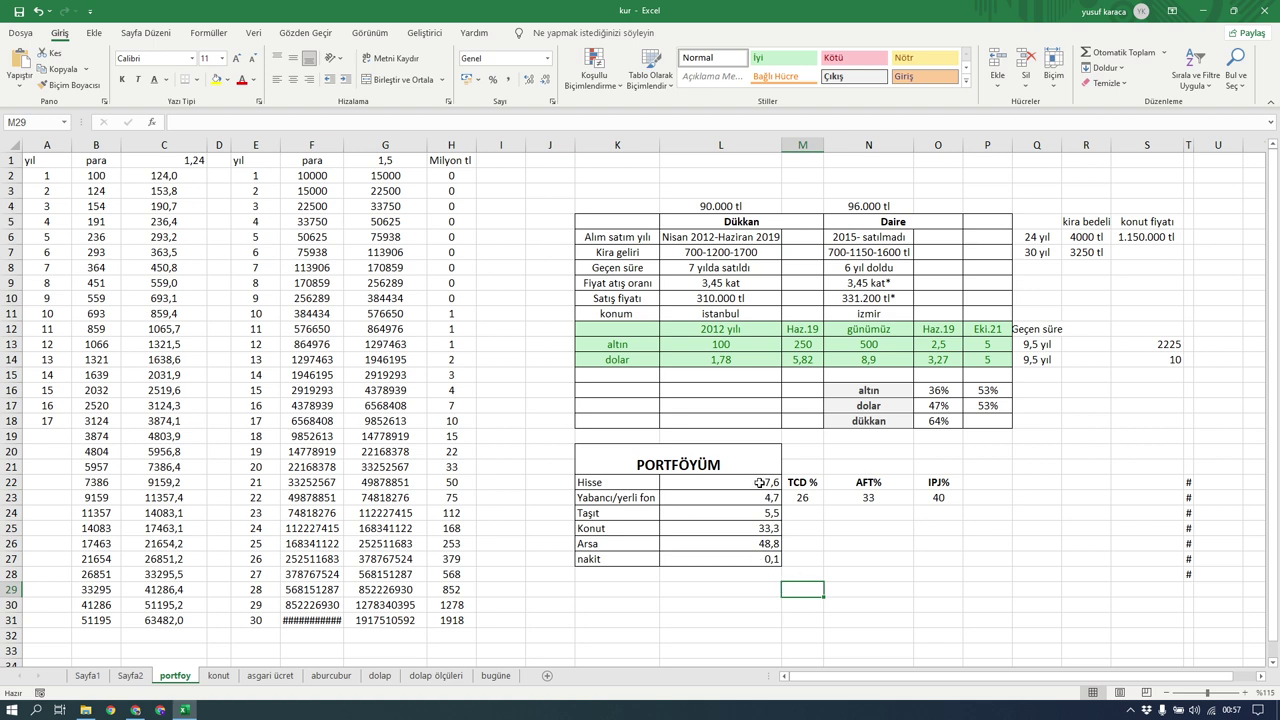
left_click_drag(769, 481, 755, 557)
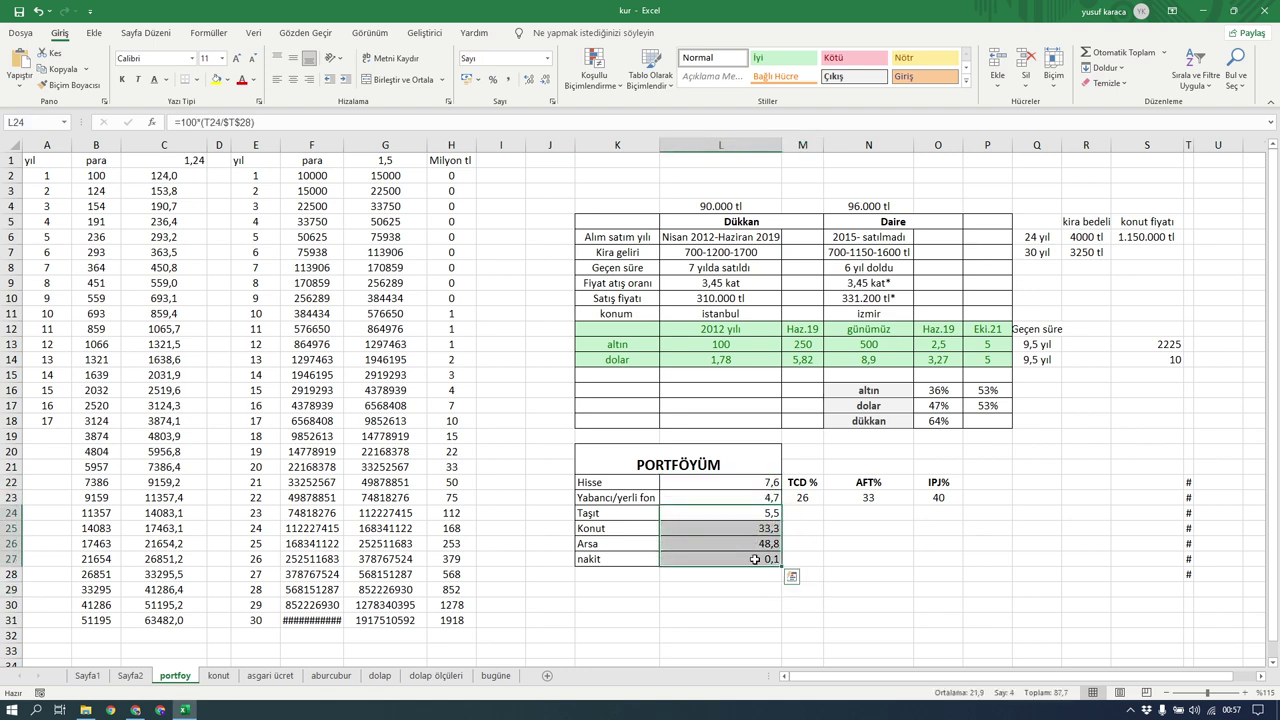
left_click_drag(760, 481, 758, 492)
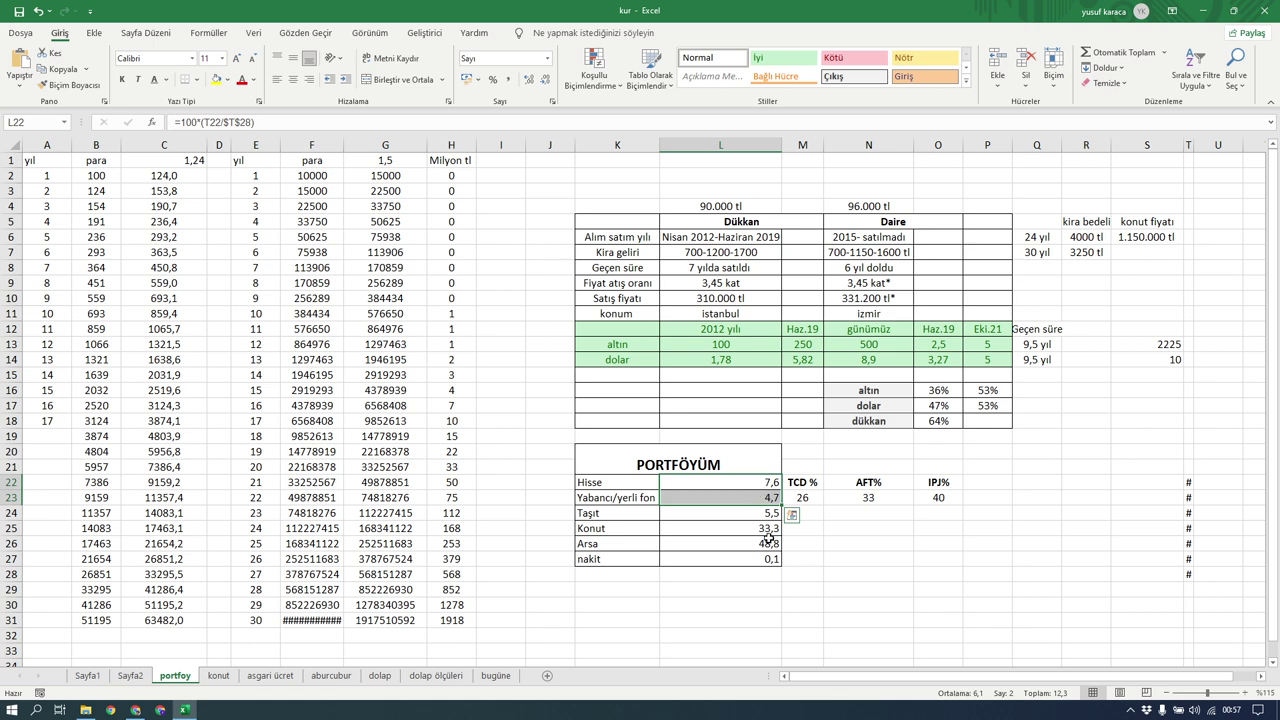
left_click(763, 528)
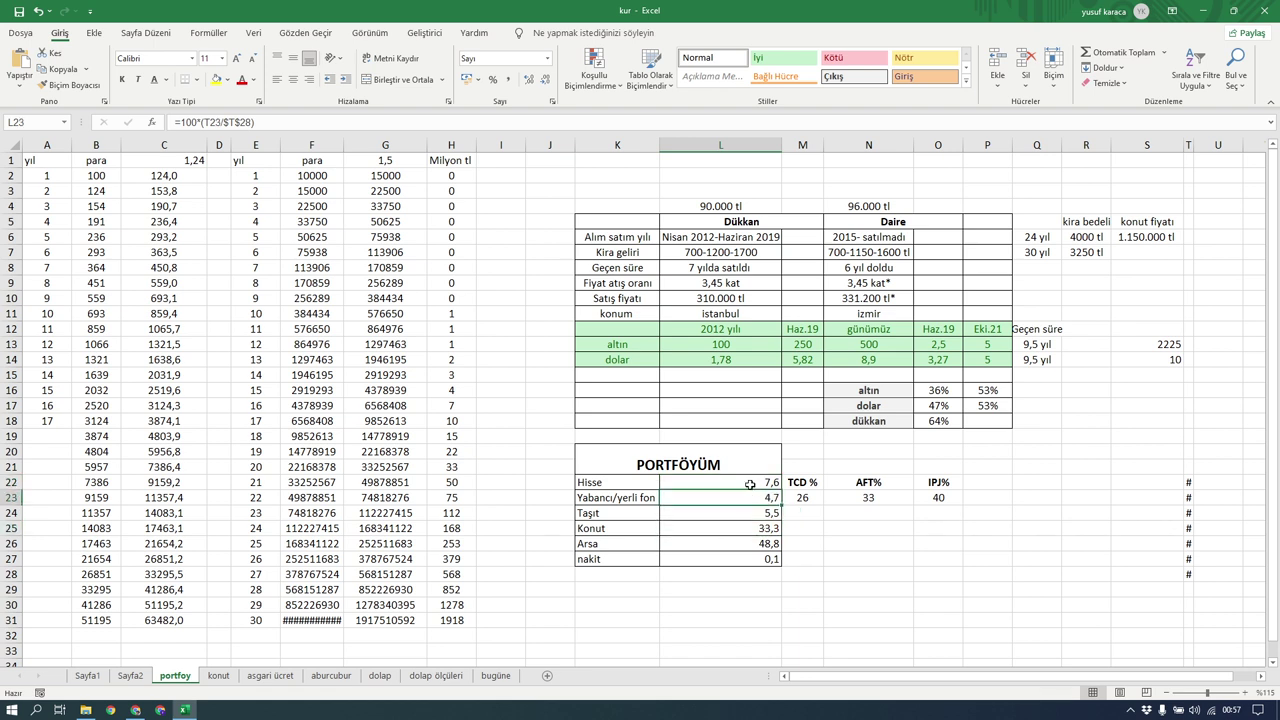
left_click(738, 497)
left_click(776, 557)
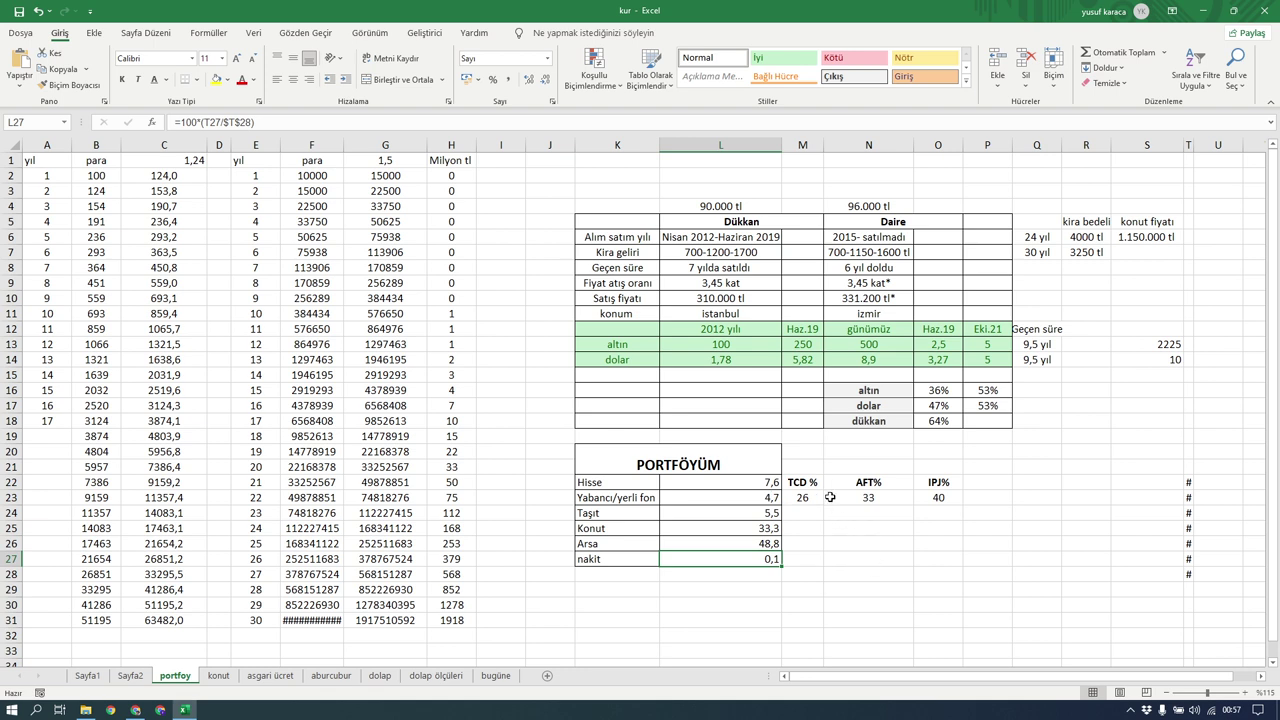
Inspect the Hisse and Yabancı/yerli fon shares together with the IPJ, AFT and TCD percentages in row 23.
left_click(762, 482)
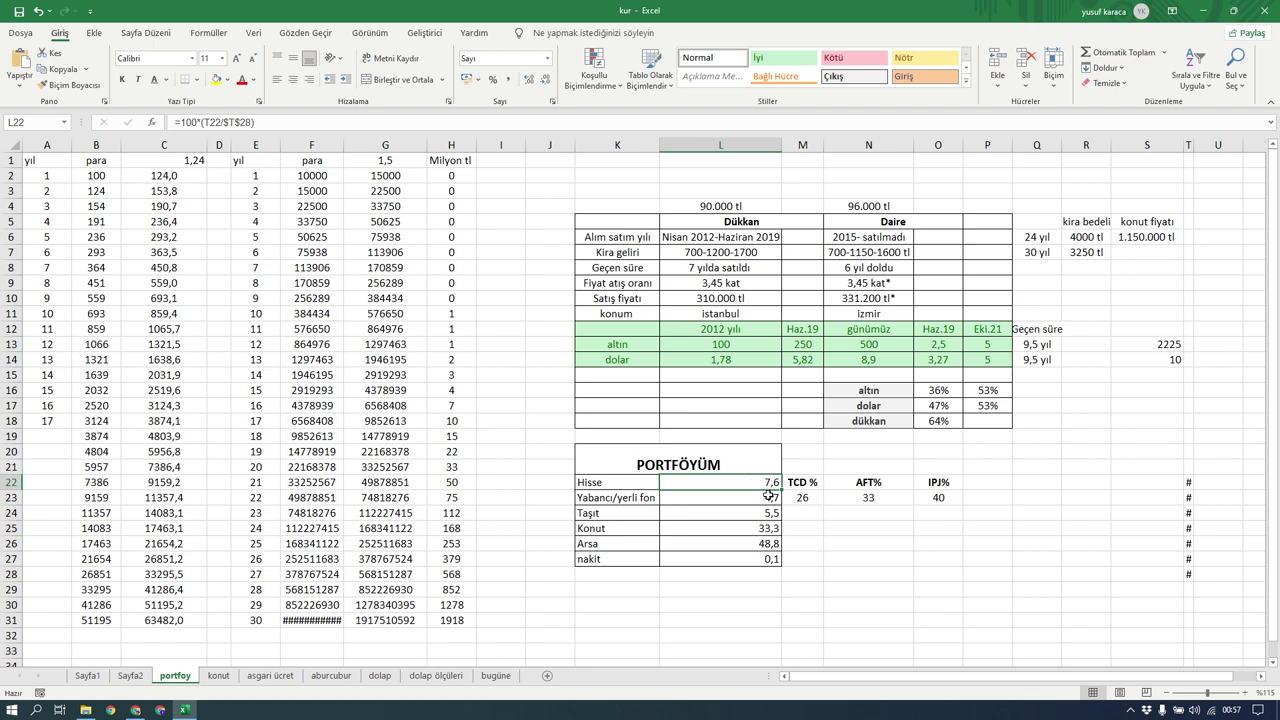
left_click(767, 495)
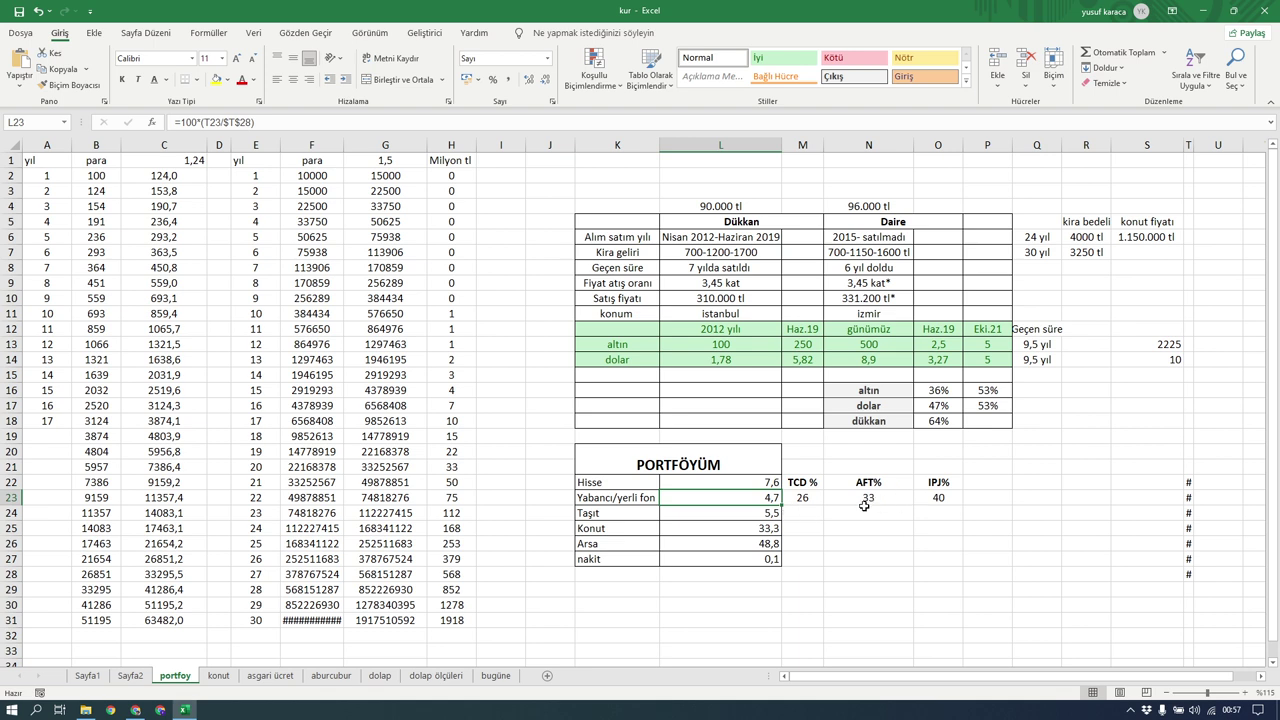
left_click(940, 495)
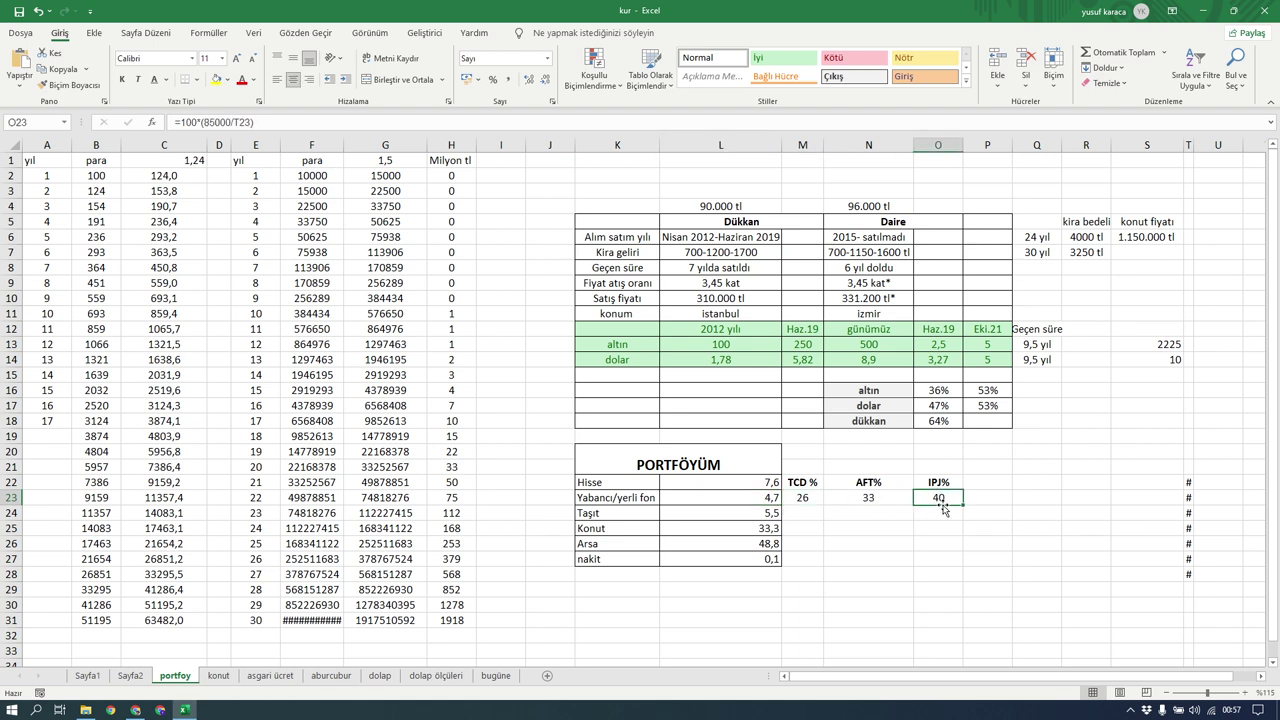
left_click(870, 498)
left_click(791, 503)
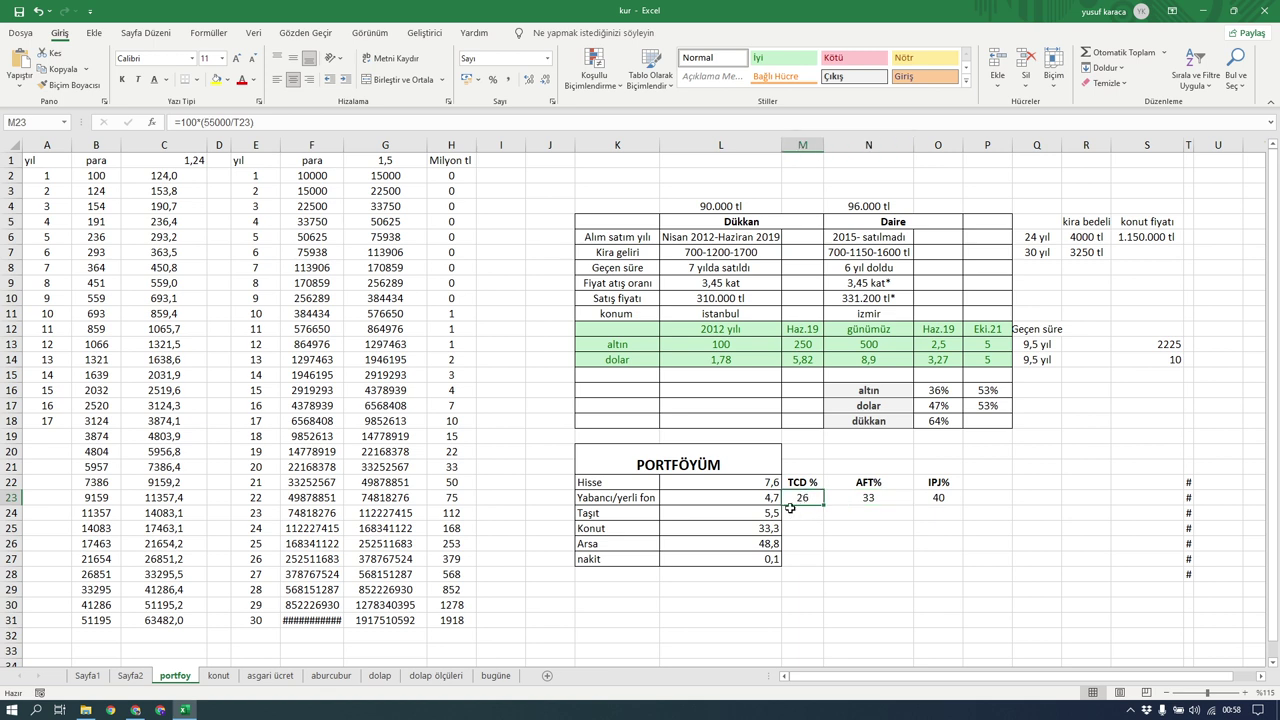
left_click(771, 482)
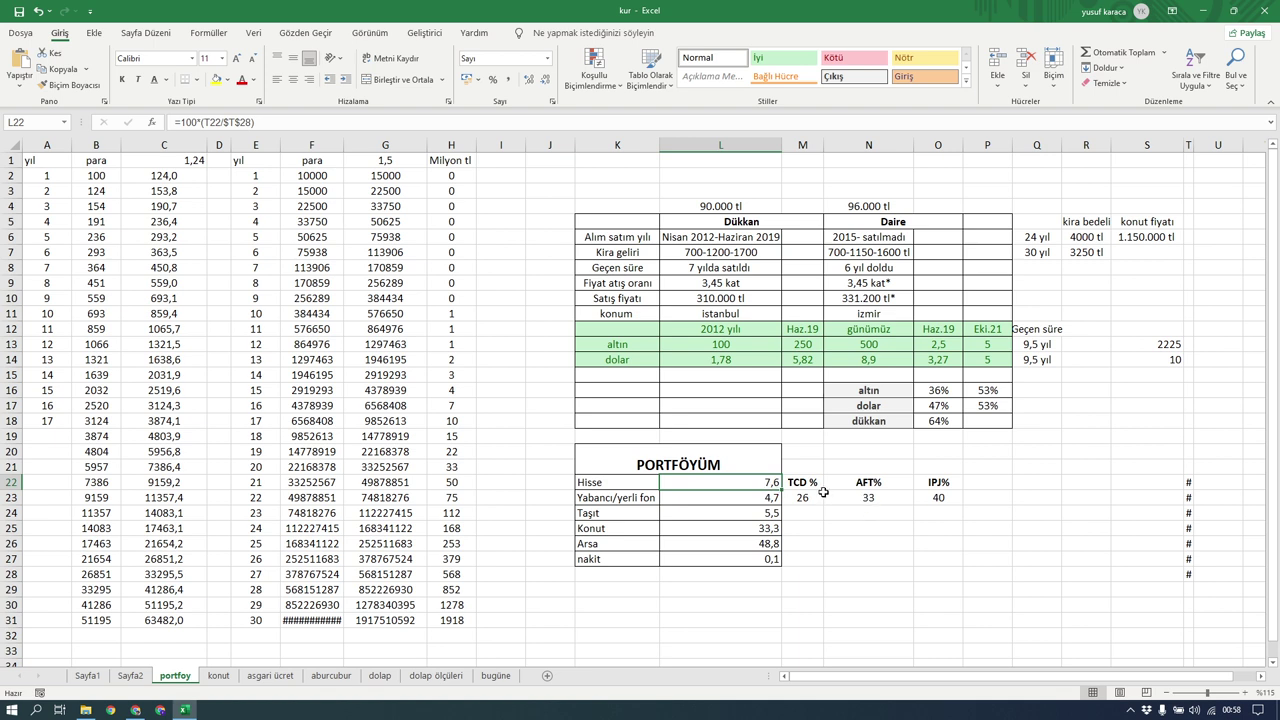
Compare the combined Hisse and fund shares in L22:L23 with the individual Taşıt, Konut and Arsa shares of the portfolio.
left_click(770, 514)
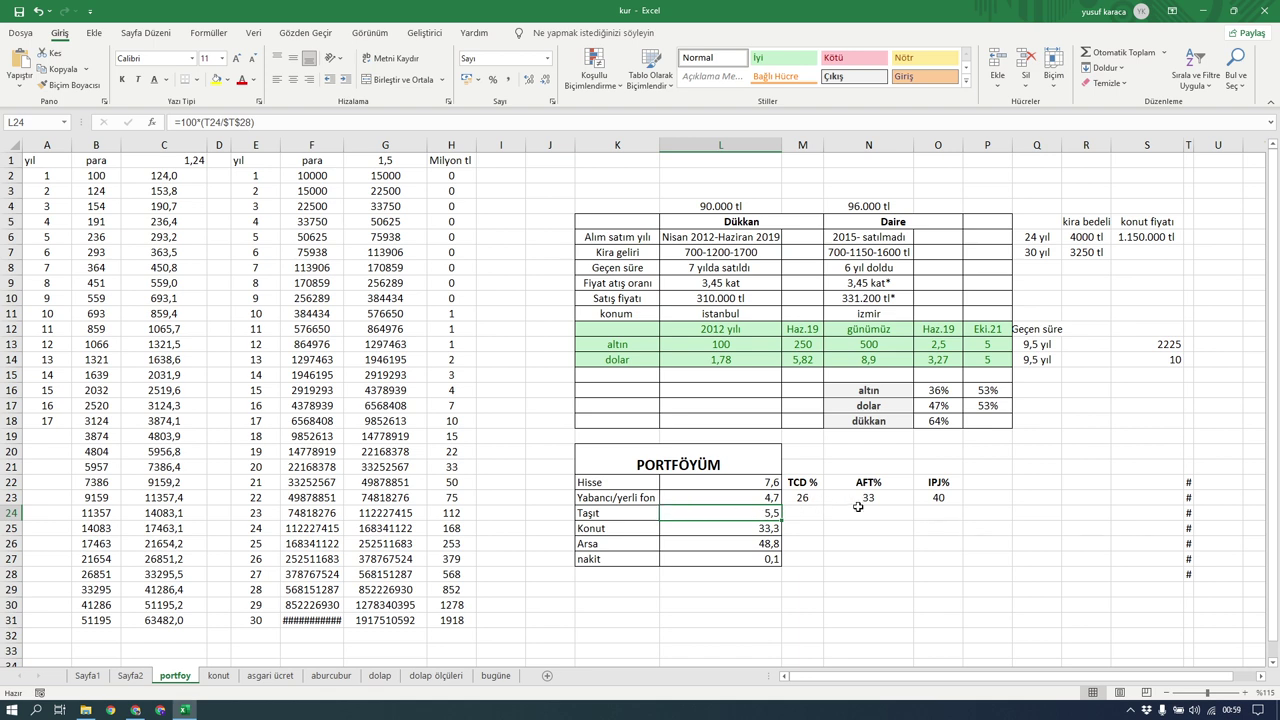
left_click_drag(747, 482, 750, 496)
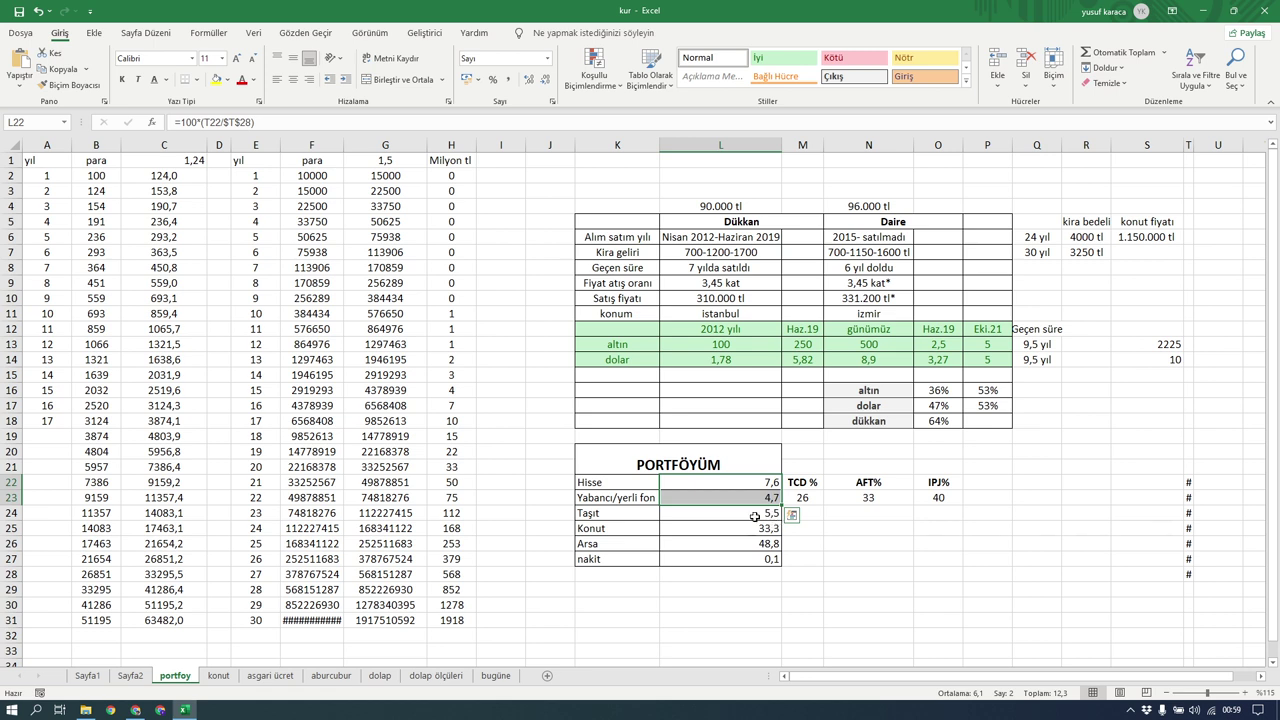
left_click(756, 513)
left_click(752, 528)
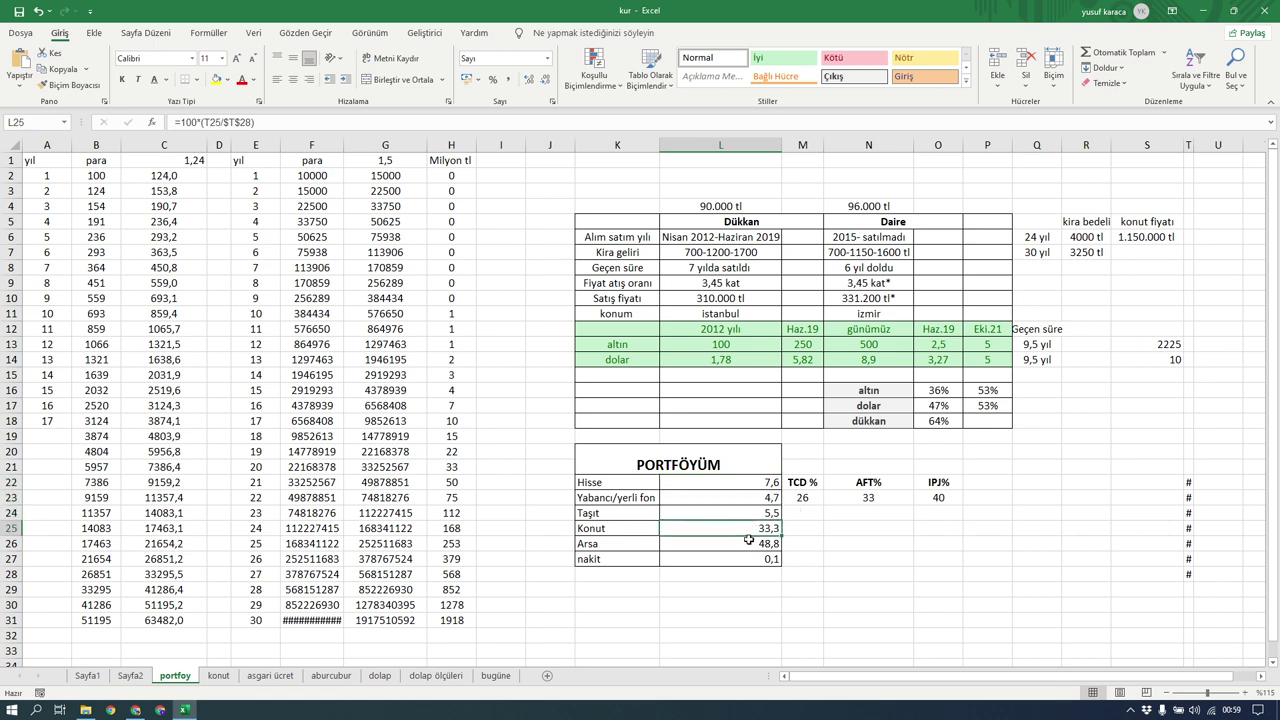
left_click(748, 543)
left_click(748, 568)
left_click(743, 541)
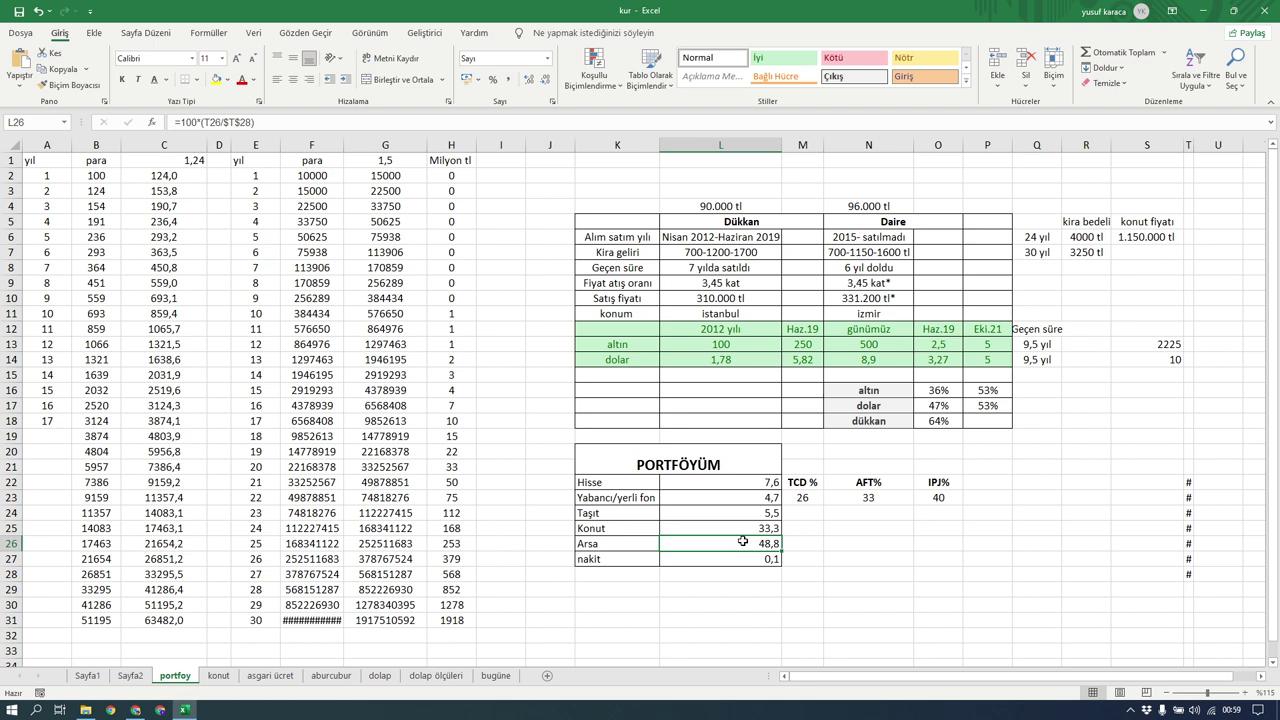
left_click(748, 528)
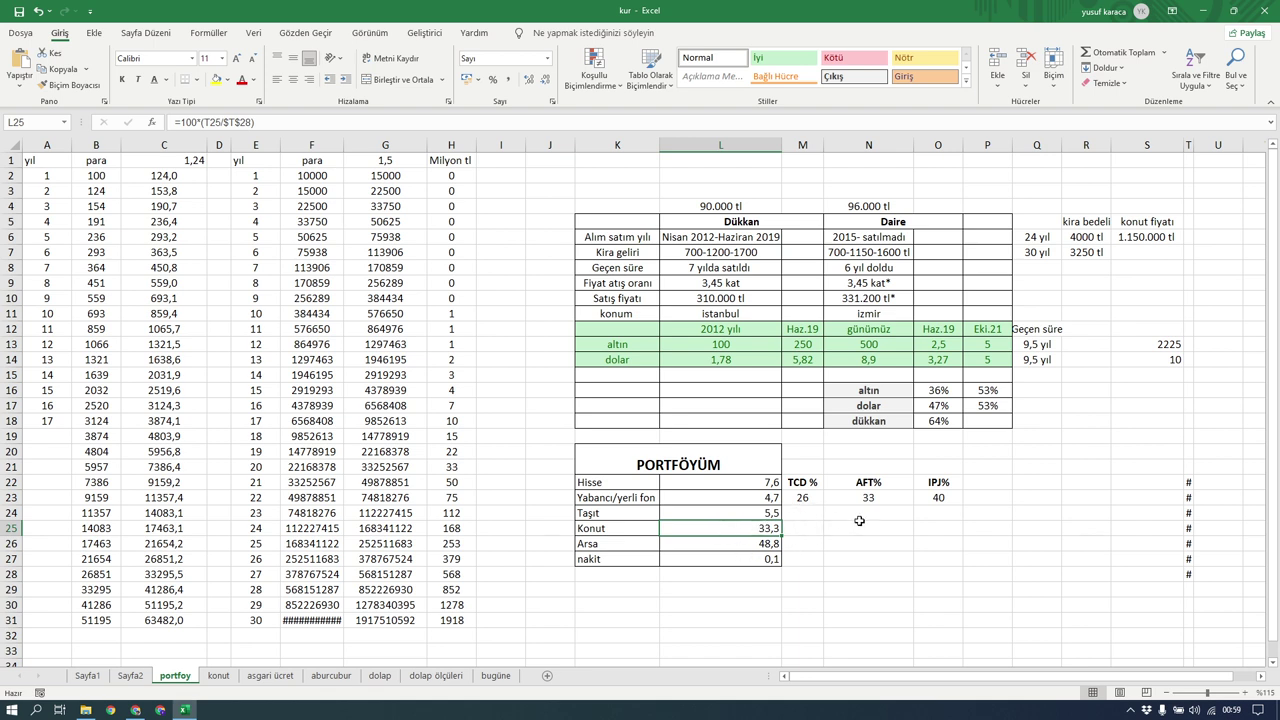
left_click(767, 518)
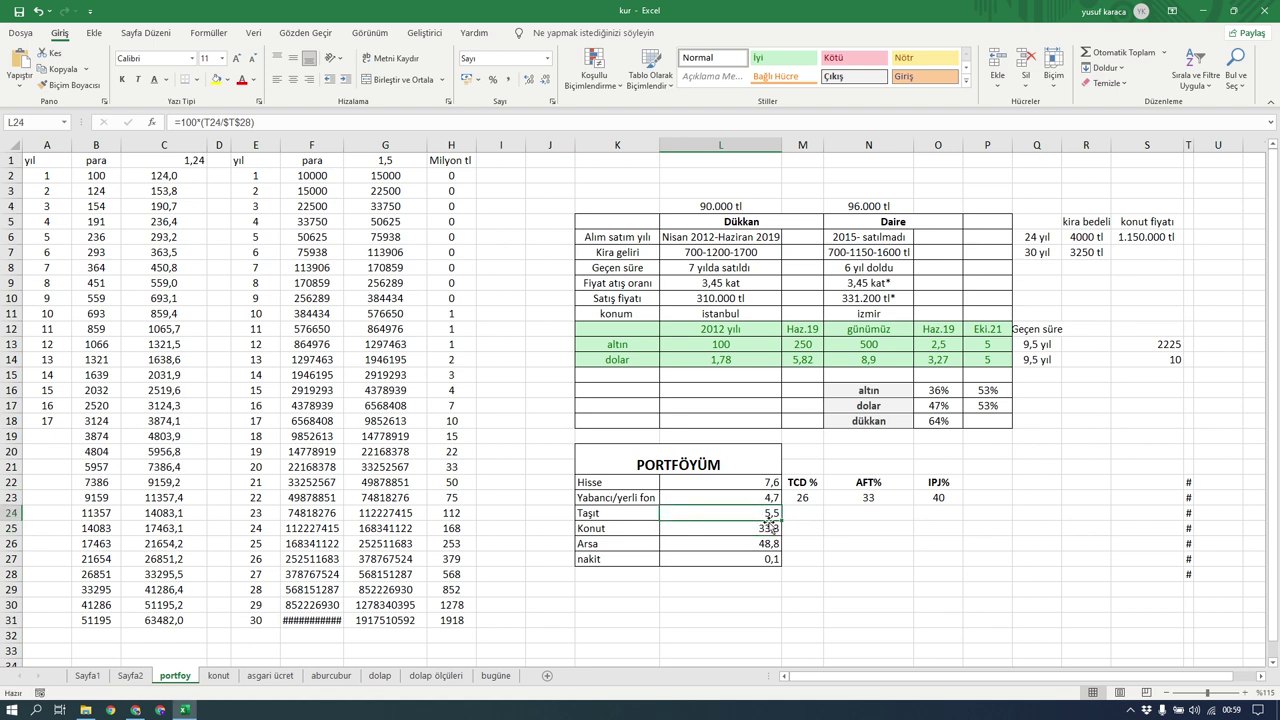
left_click(753, 530)
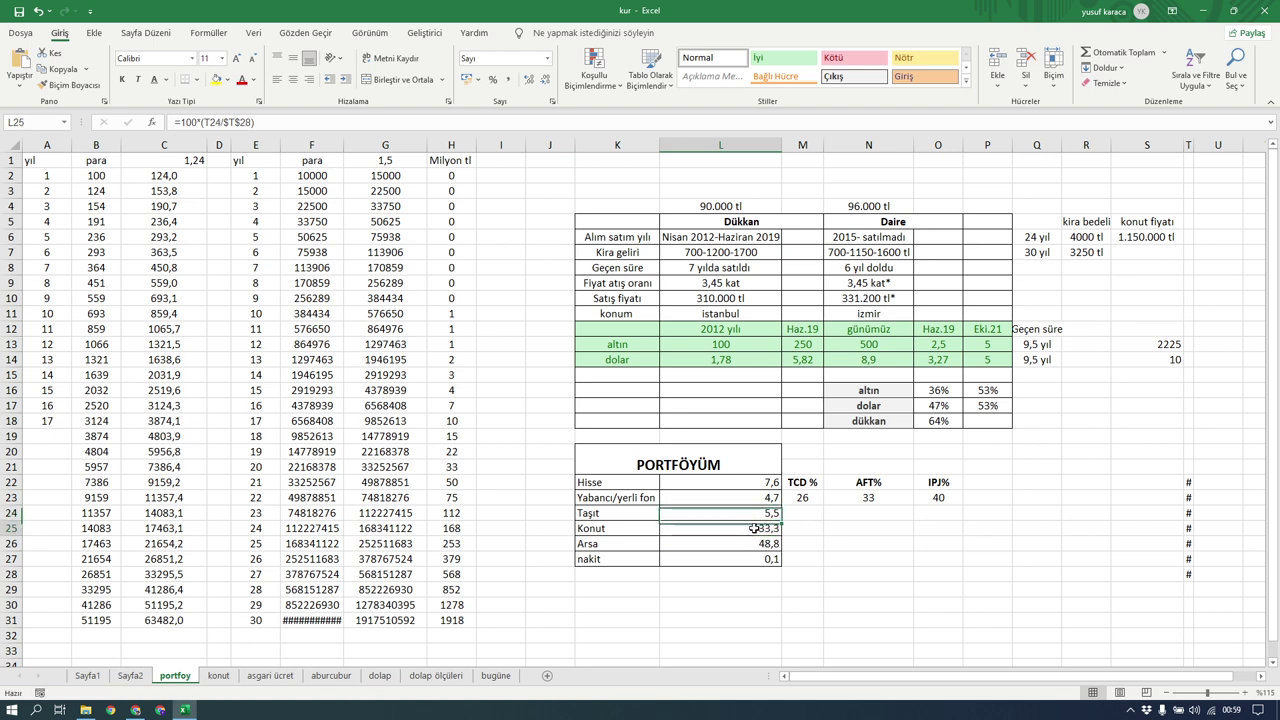
left_click(750, 542)
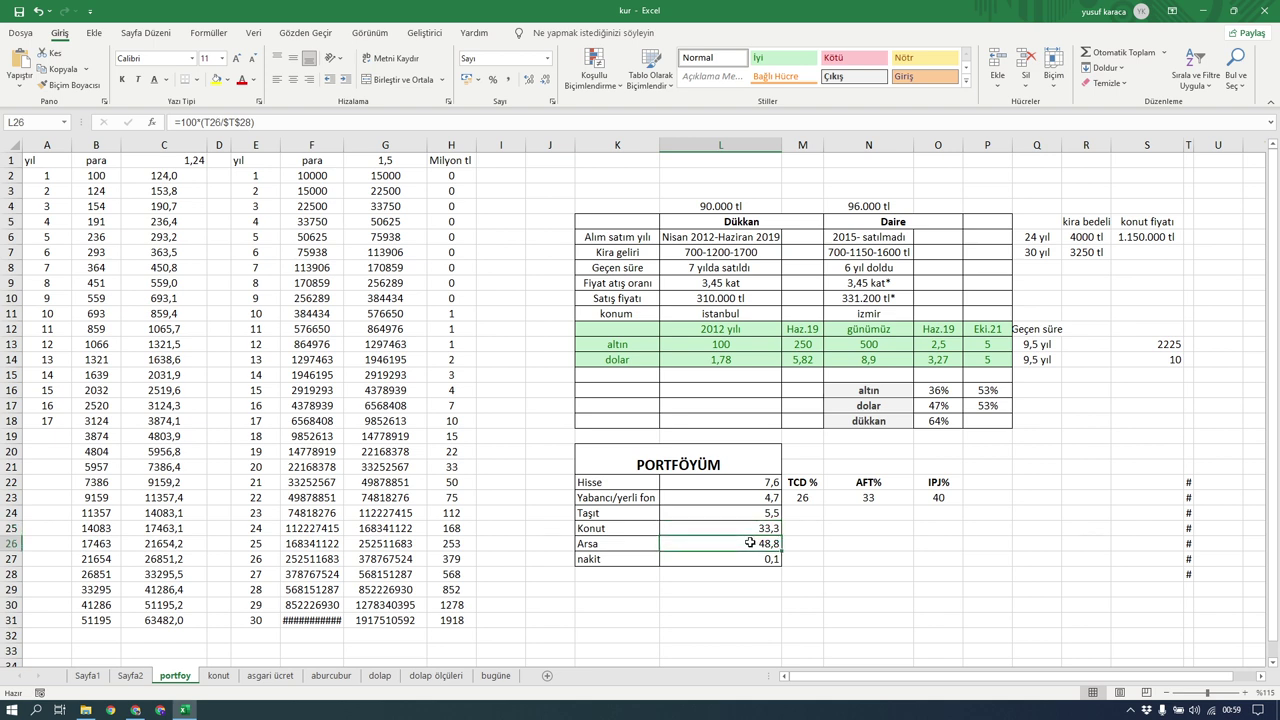
Select L22:L23 to review the Hisse and fund shares, and check the AFT, IPJ and TCD percentages one by one.
left_click_drag(741, 488, 739, 495)
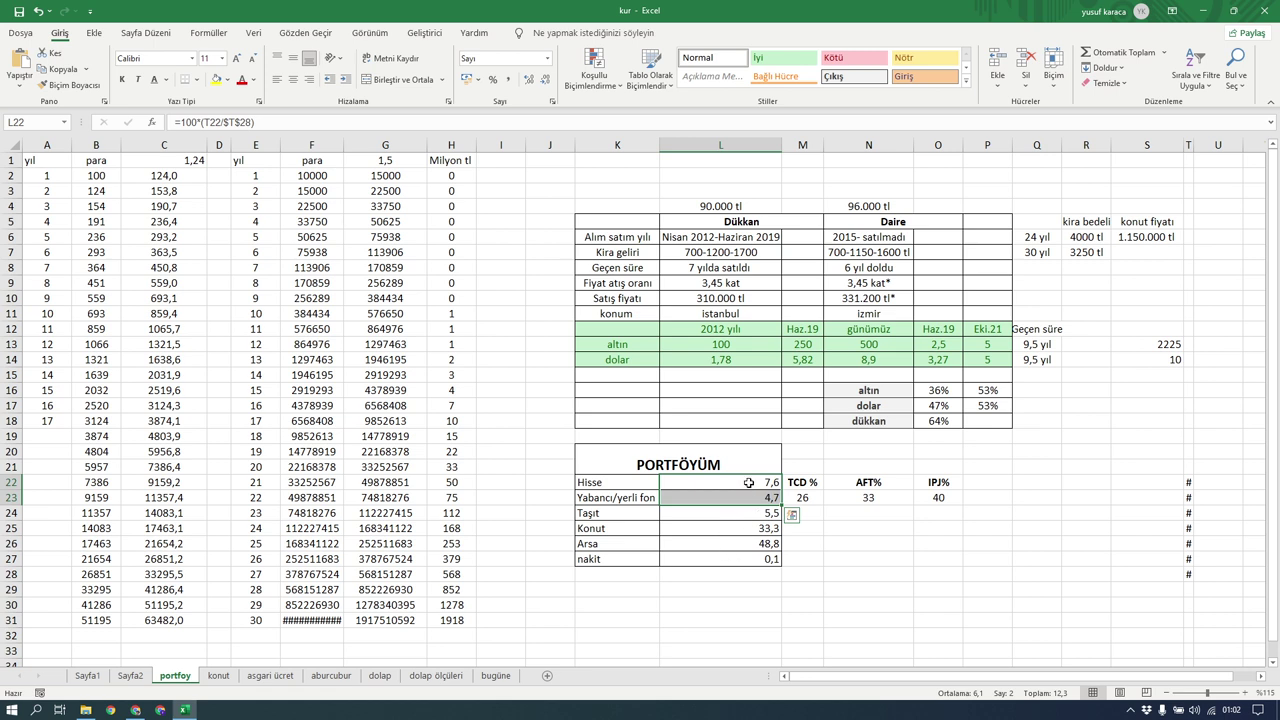
left_click(873, 500)
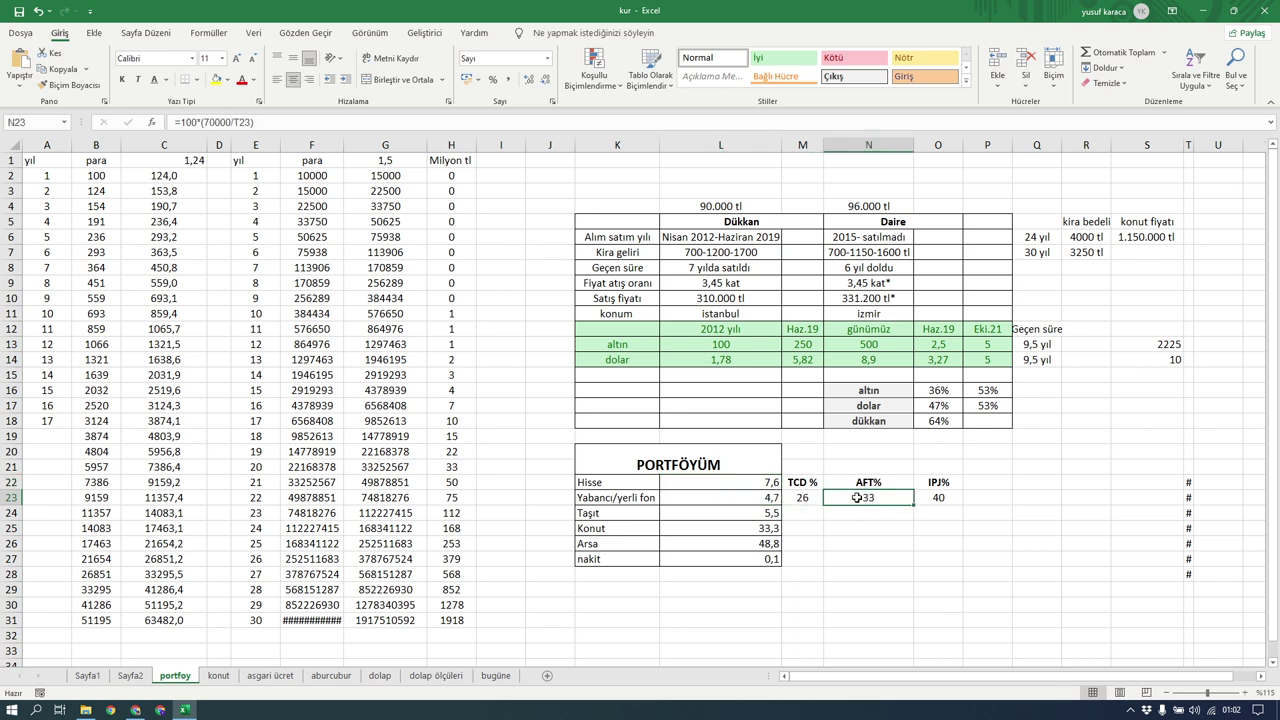
left_click(932, 500)
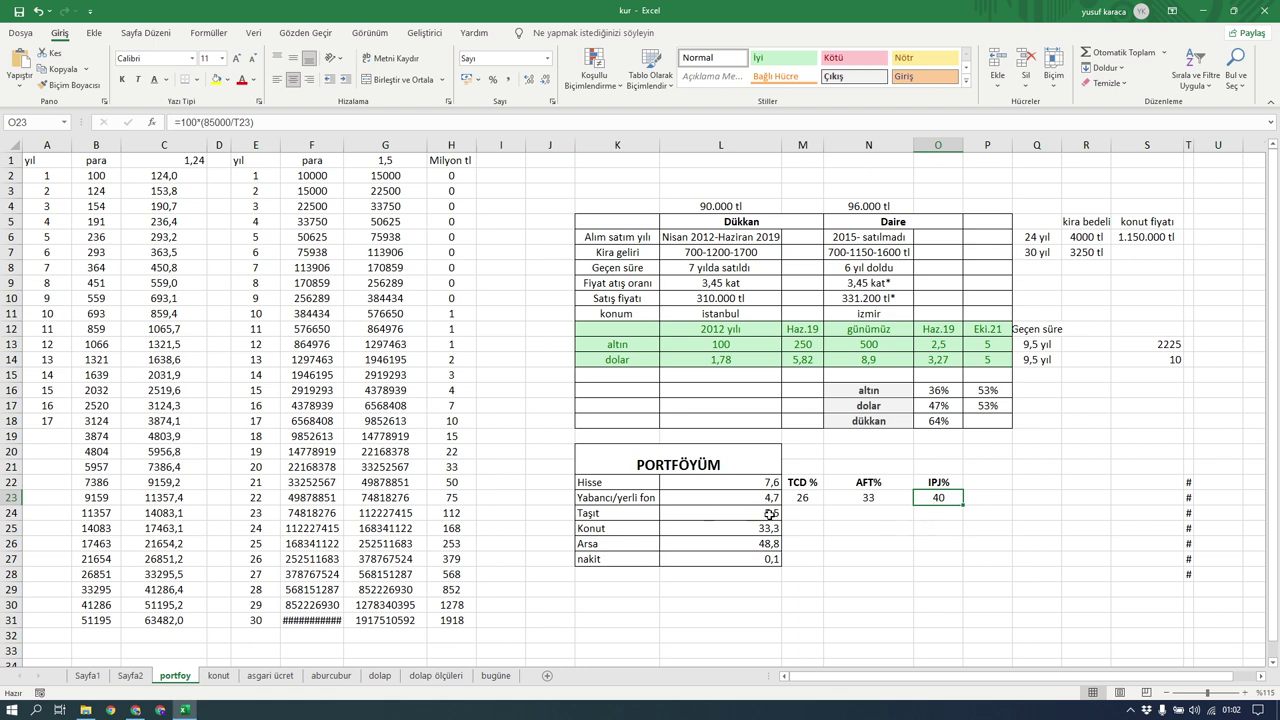
left_click(807, 502)
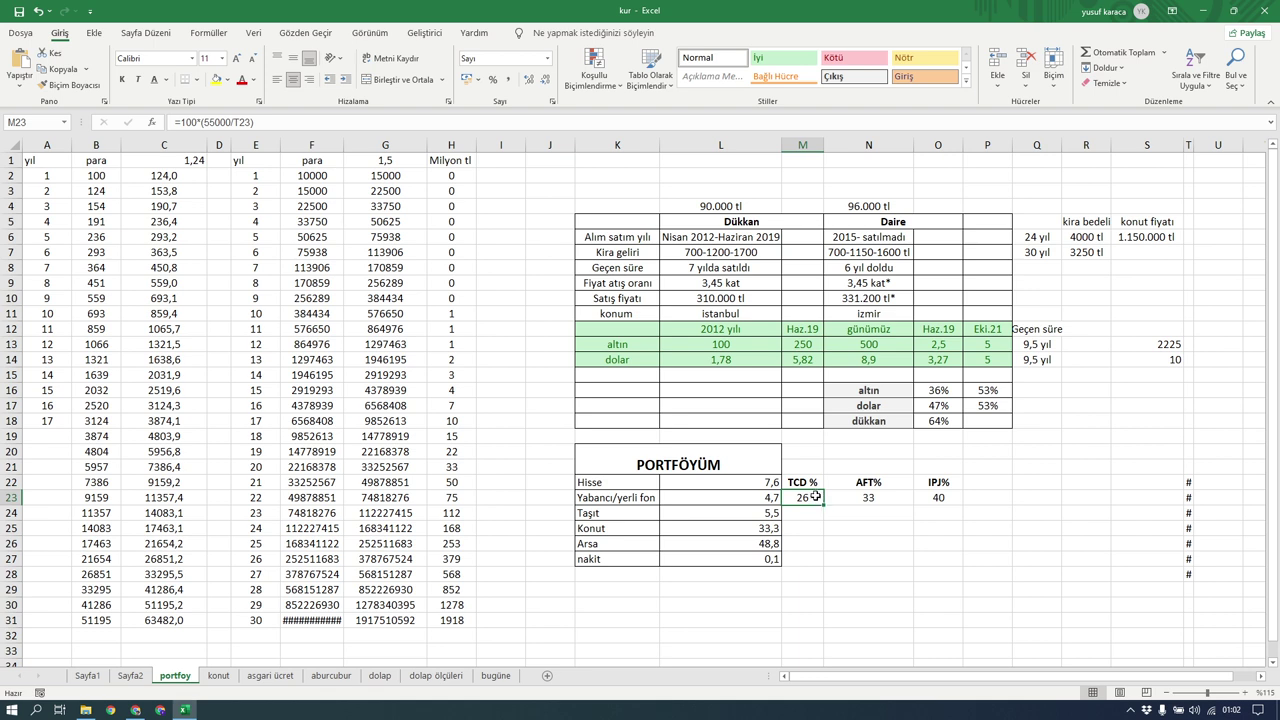
left_click(798, 535)
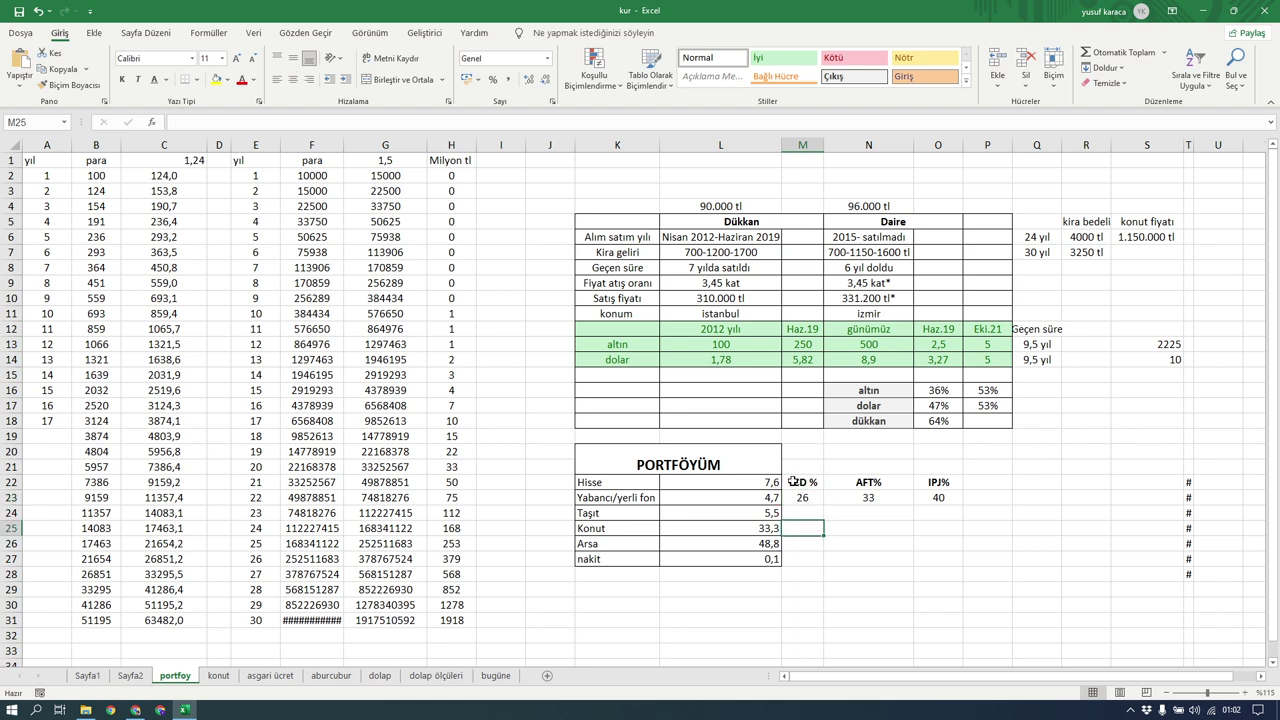
Examine the Hisse share and the TCD, AFT and IPJ percentages, selecting each fund's label and value in M22:O23.
left_click_drag(798, 482, 862, 497)
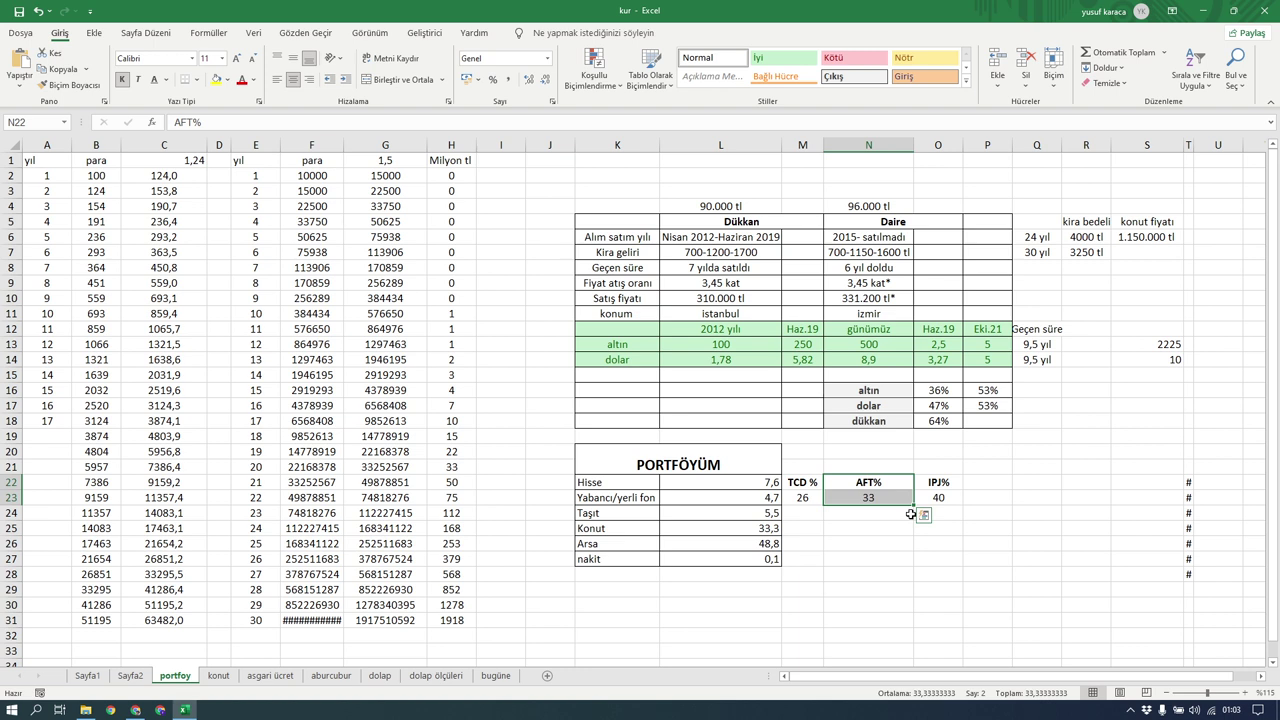
left_click(767, 486)
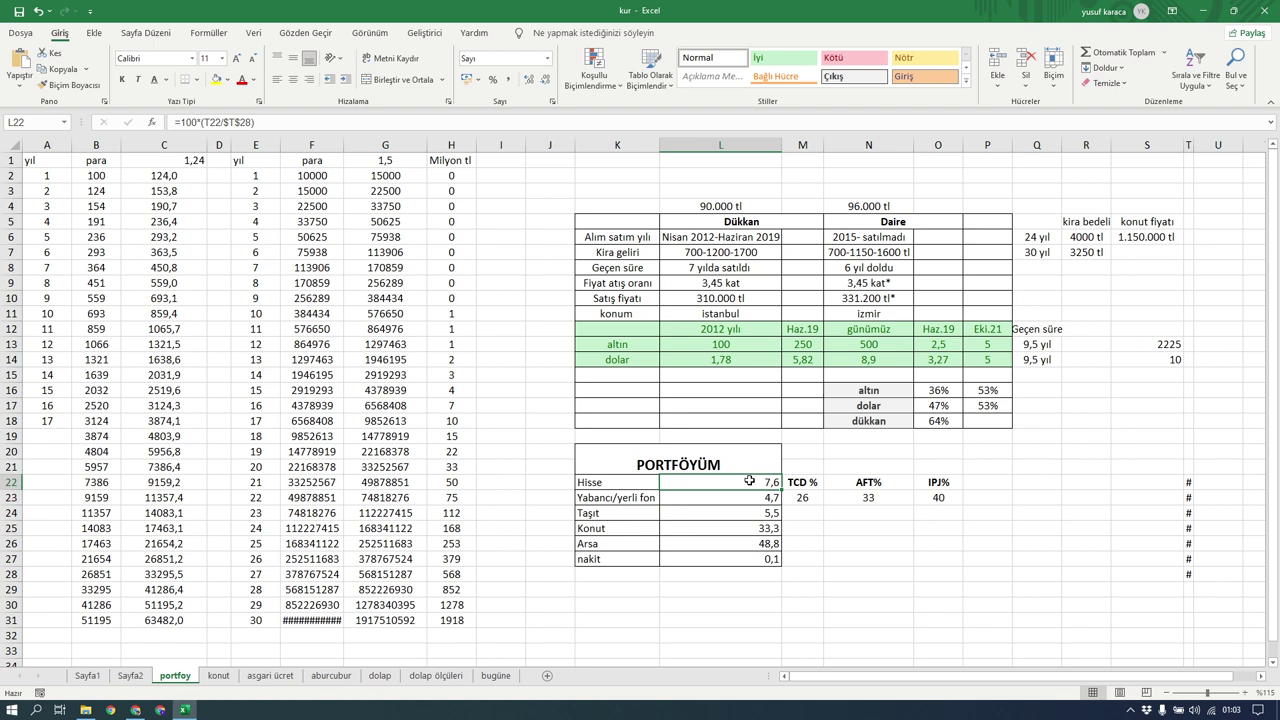
left_click_drag(797, 486, 797, 489)
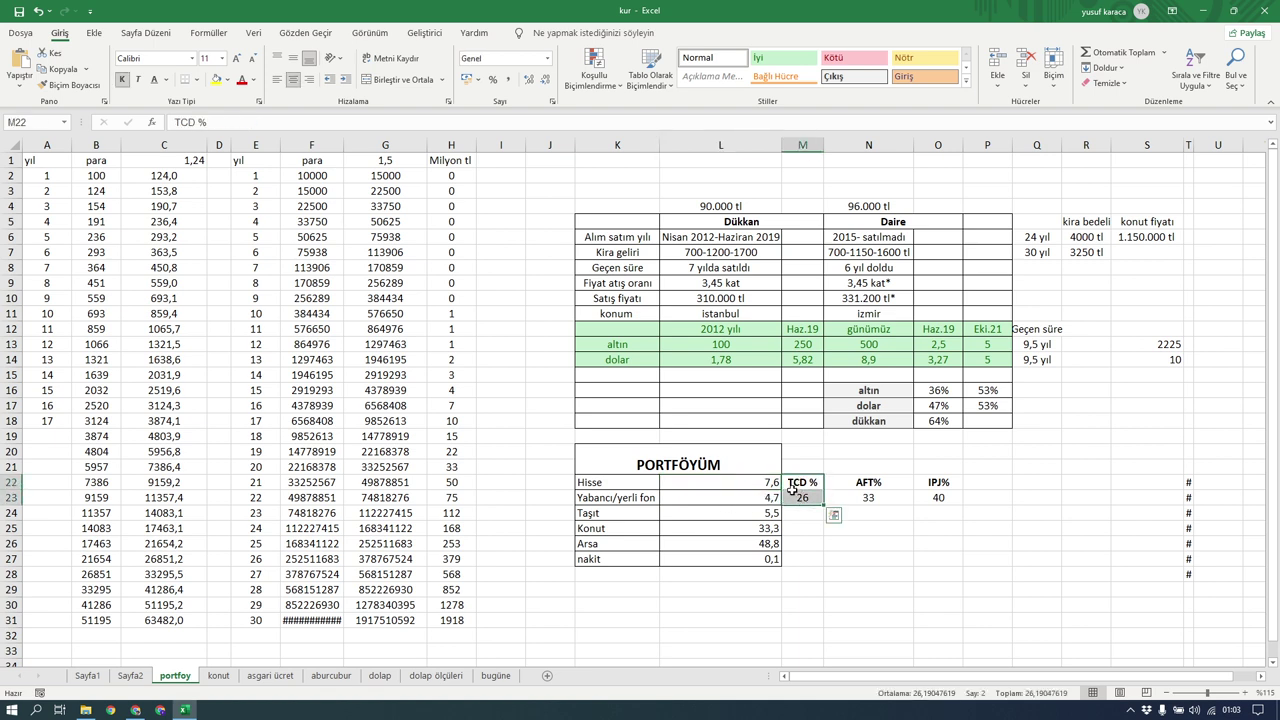
left_click_drag(845, 487, 843, 498)
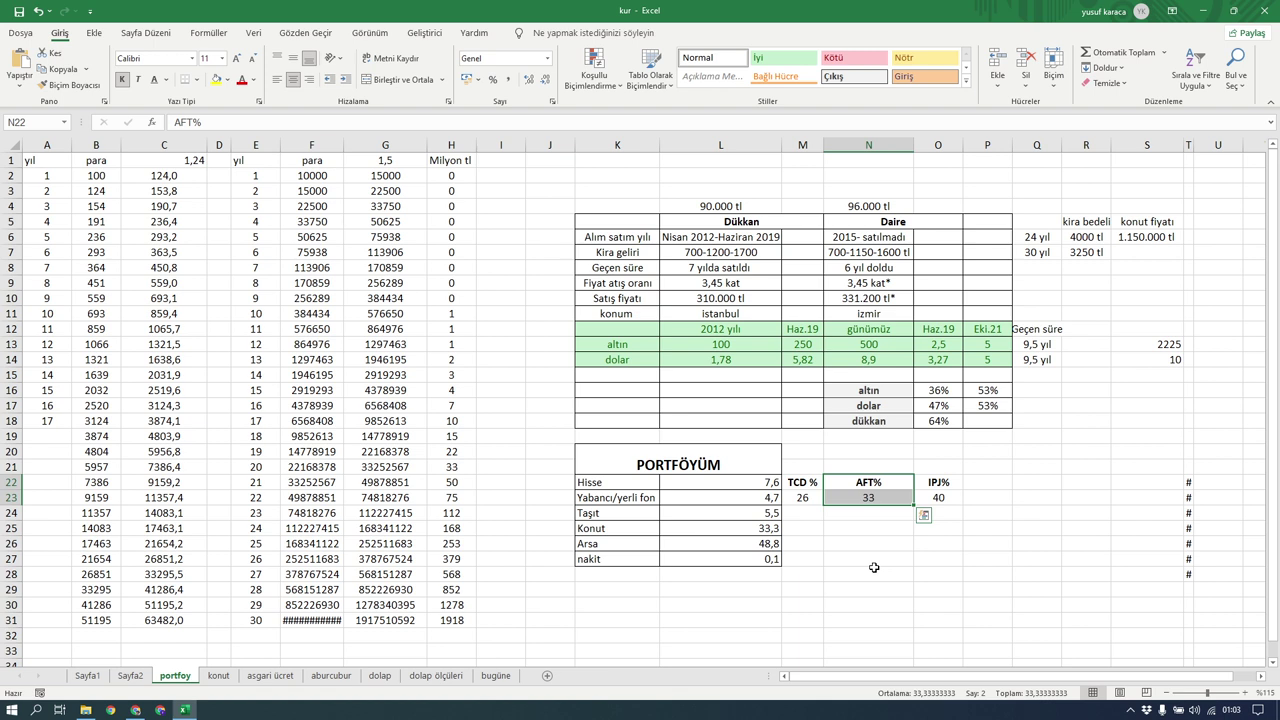
left_click_drag(938, 484, 932, 498)
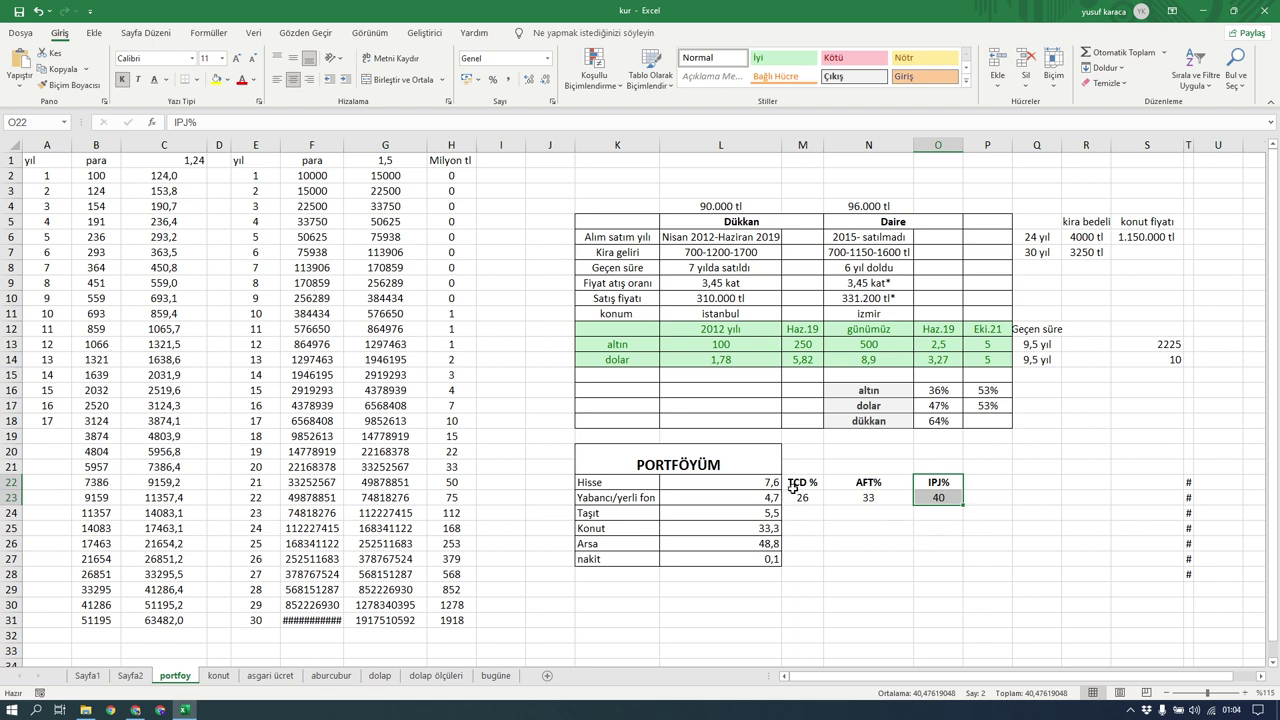
Check the Hisse, Taşıt and Konut shares in the PORTFÖYÜM table, and select L24:L25 to view Taşıt and Konut together.
left_click(753, 482)
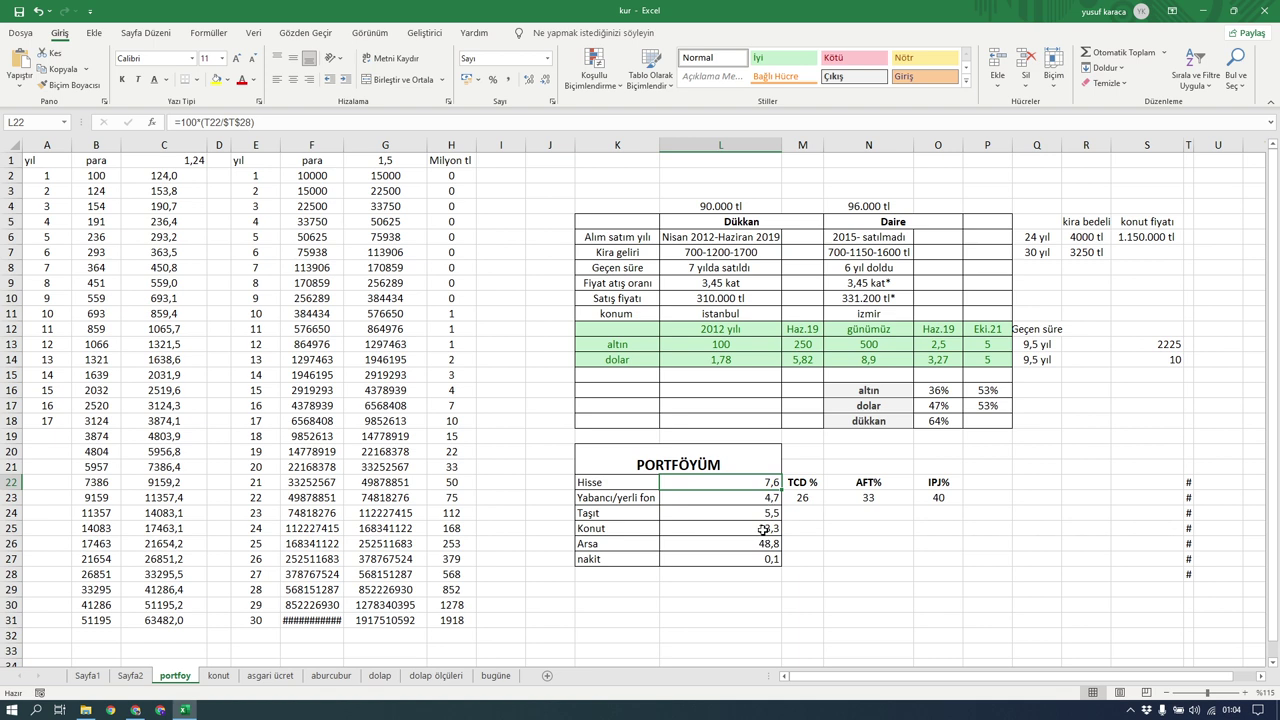
left_click(770, 517)
left_click_drag(770, 527, 773, 510)
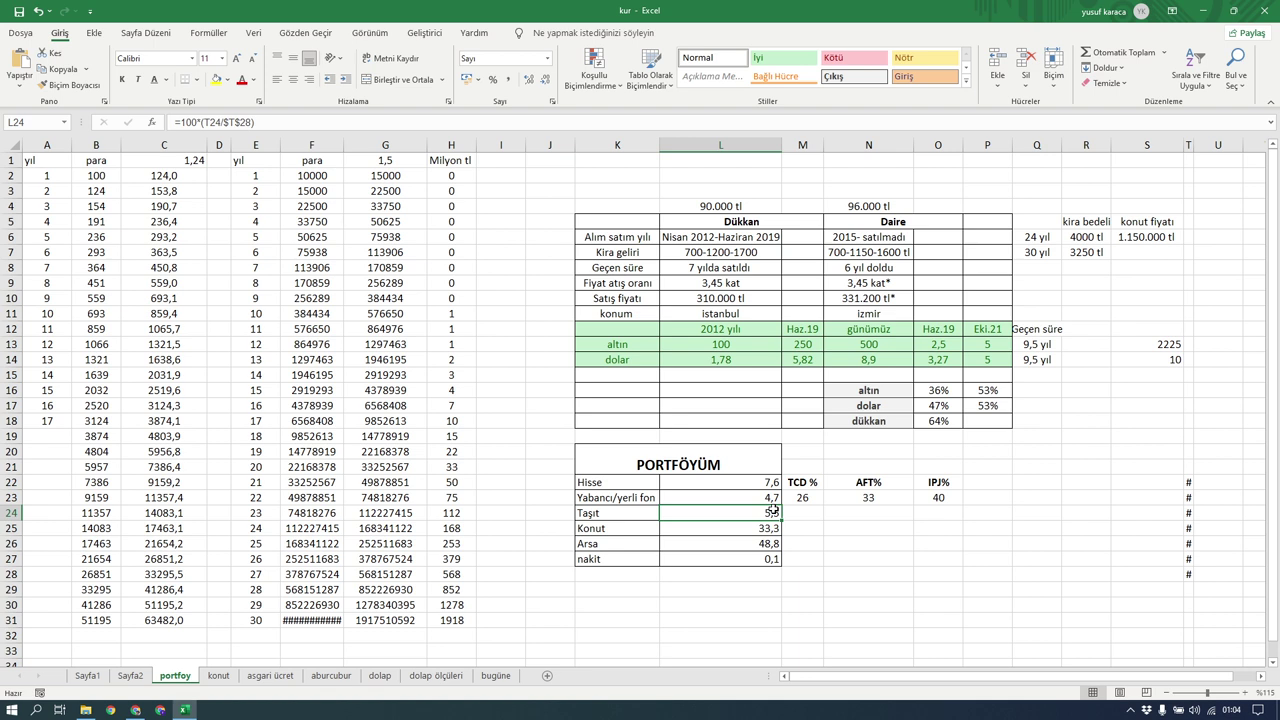
left_click(770, 529)
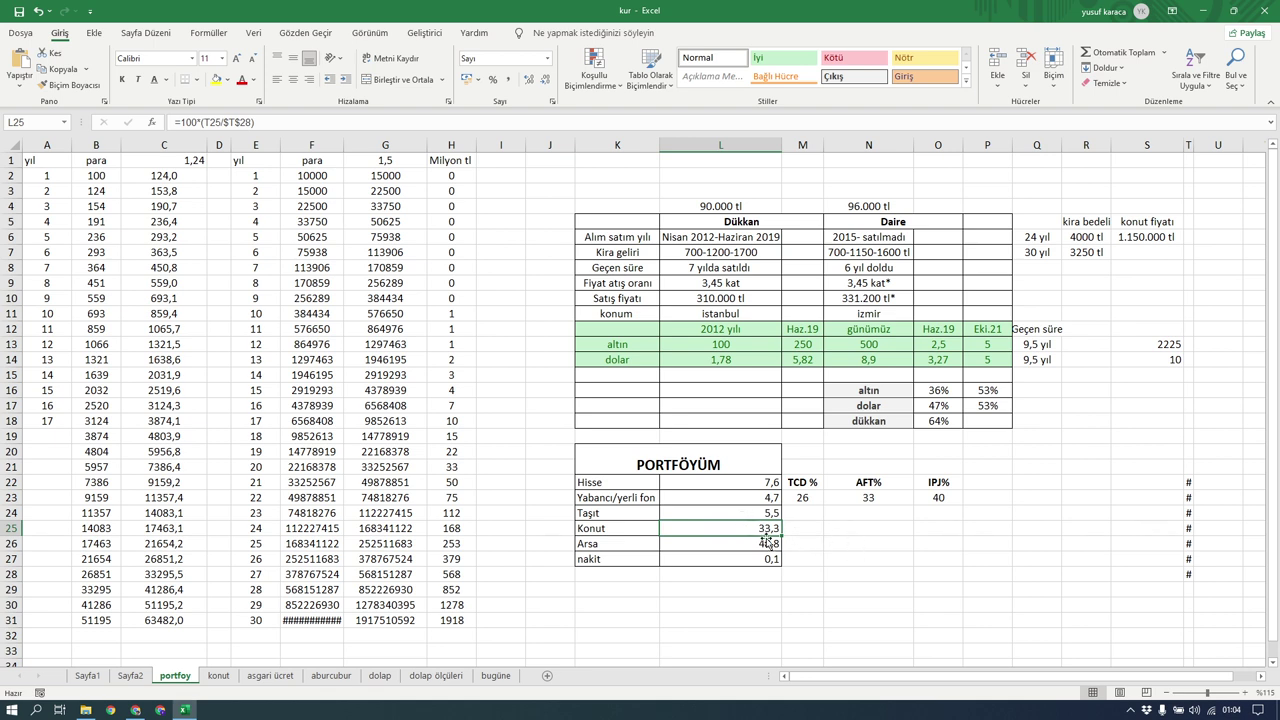
left_click_drag(758, 518, 752, 531)
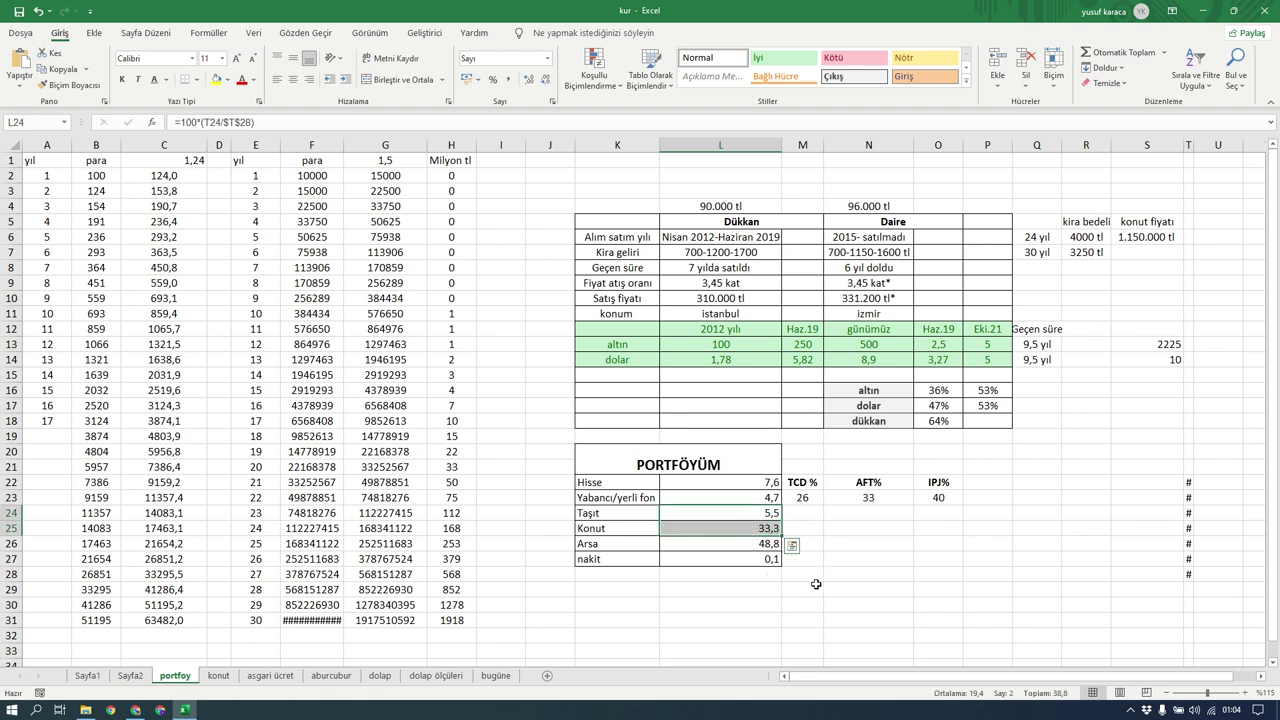